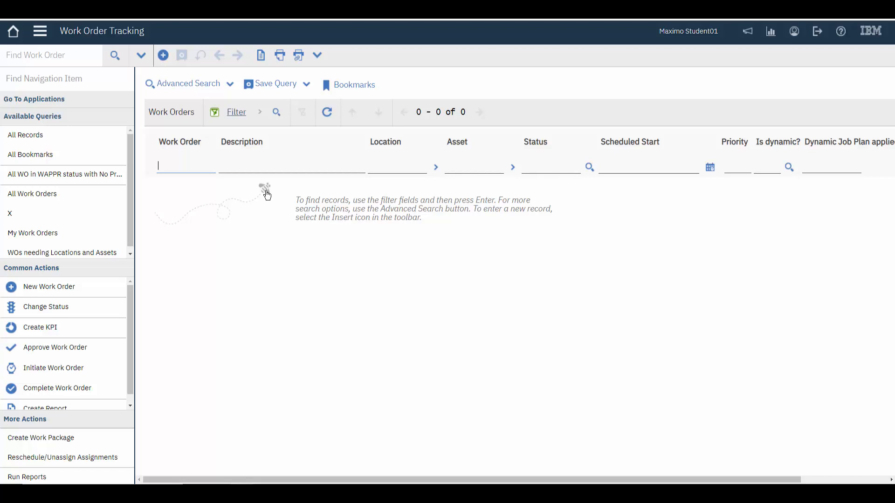
# Step: List all work orders and filter them to the CLOSE and COMP statuses
pyautogui.press('Return')
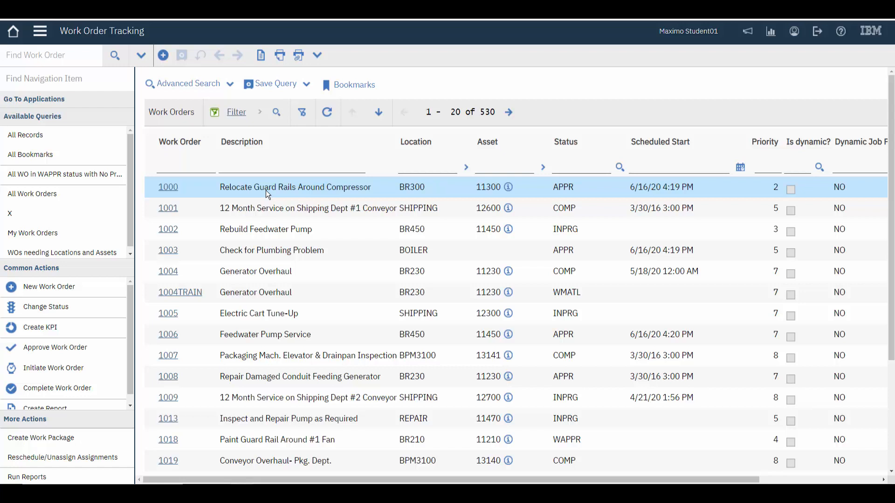
pyautogui.click(619, 167)
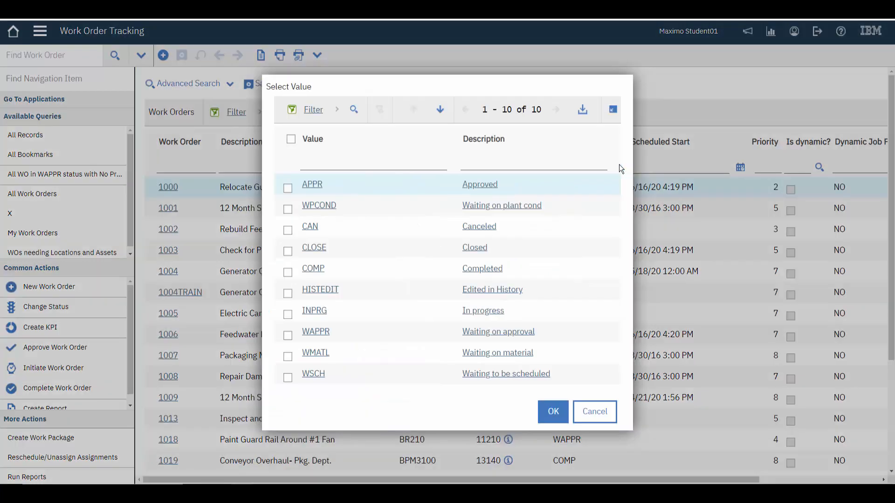
pyautogui.click(288, 253)
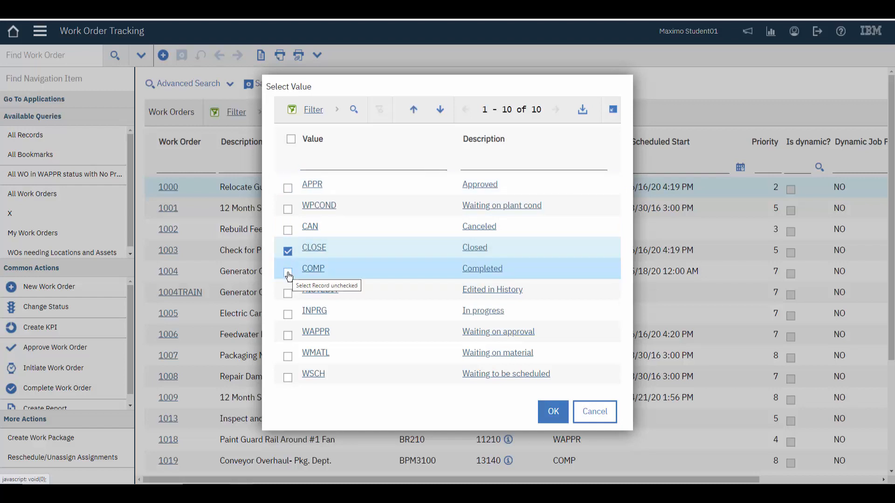
pyautogui.click(288, 273)
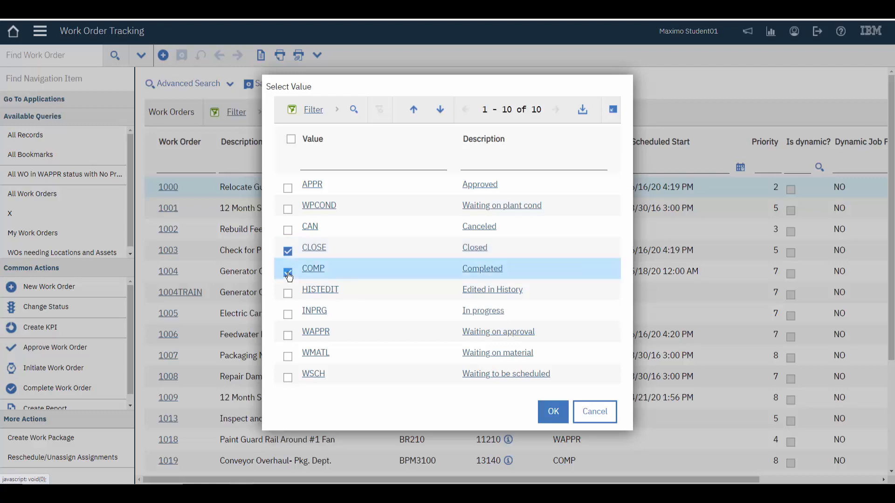
pyautogui.click(553, 412)
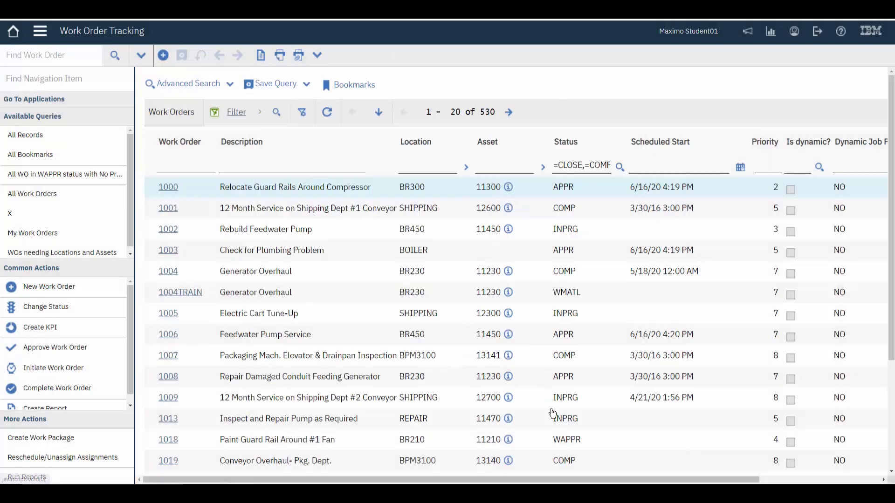
pyautogui.click(276, 114)
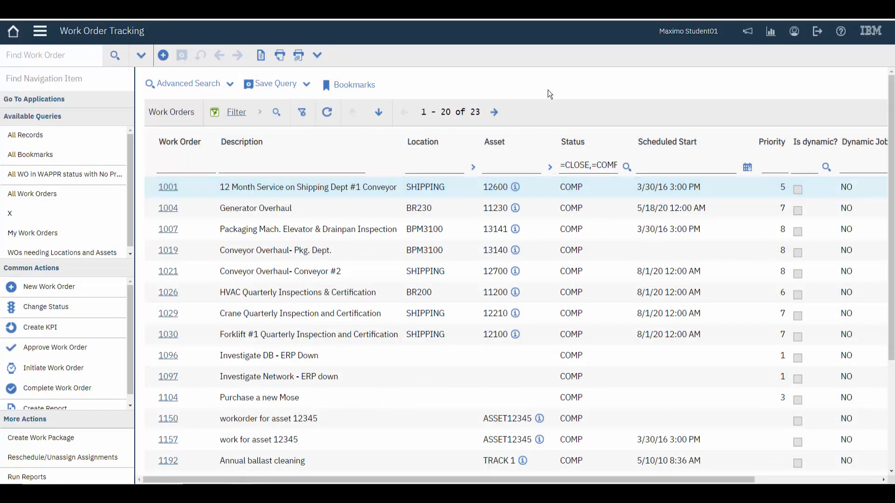
# Step: In the advanced search, set the work type criterion to PM (Preventive Maintenance)
pyautogui.click(183, 86)
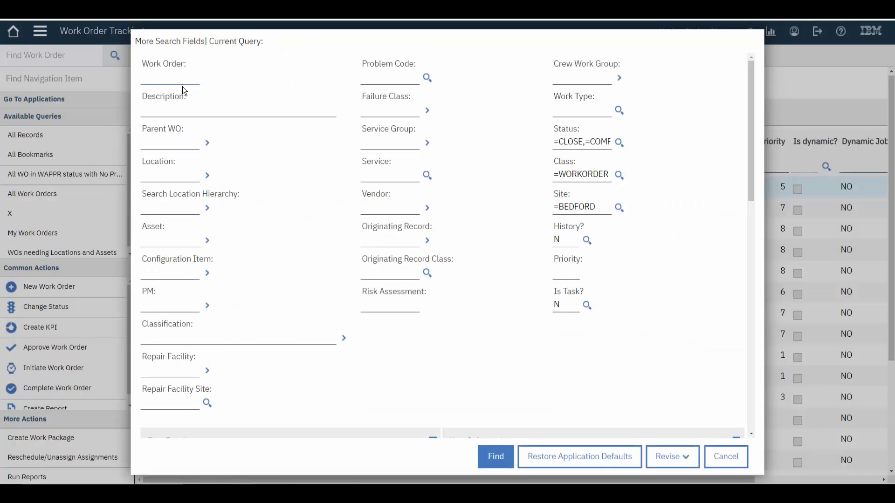
pyautogui.click(576, 111)
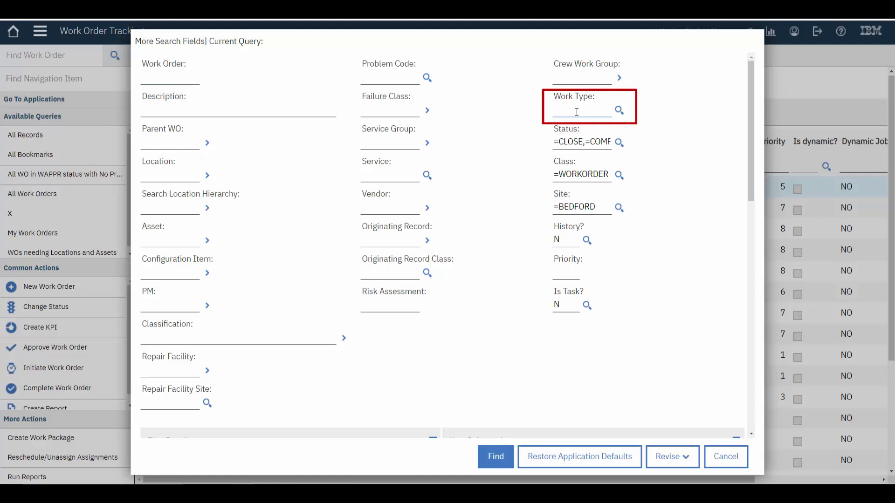
pyautogui.click(619, 111)
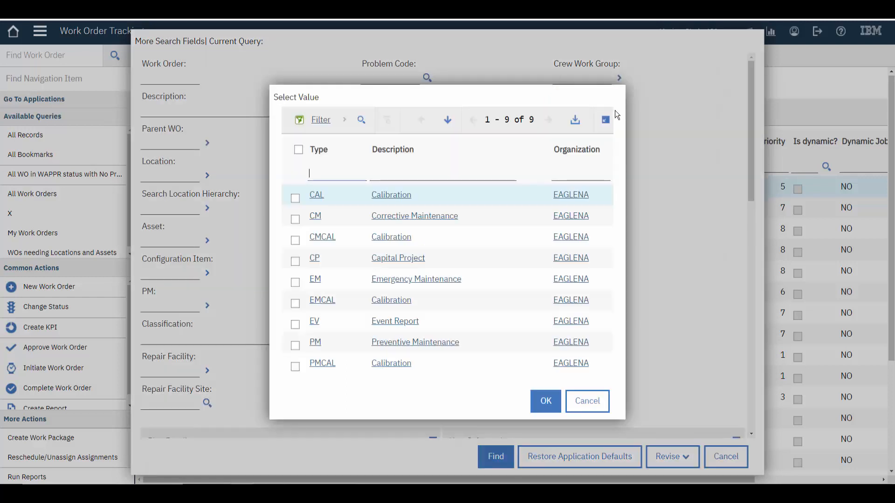
pyautogui.click(295, 345)
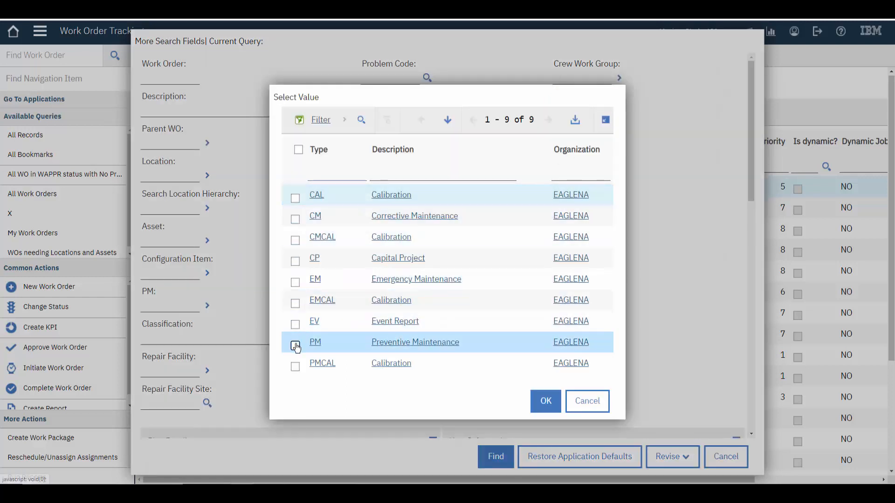
pyautogui.click(545, 399)
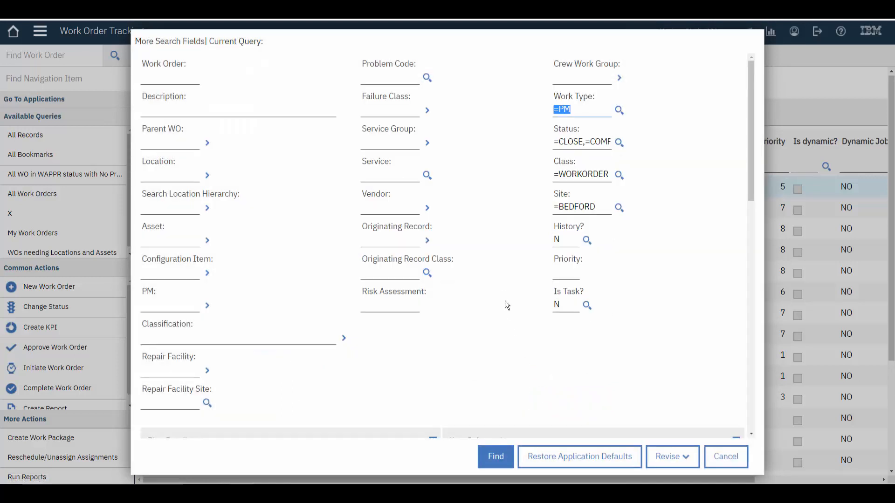
# Step: Limit the actual finish date to 08/01/2020 through 08/31/2020 and run the advanced search
pyautogui.scroll(-2, 516, 250)
pyautogui.scroll(-5, 515, 252)
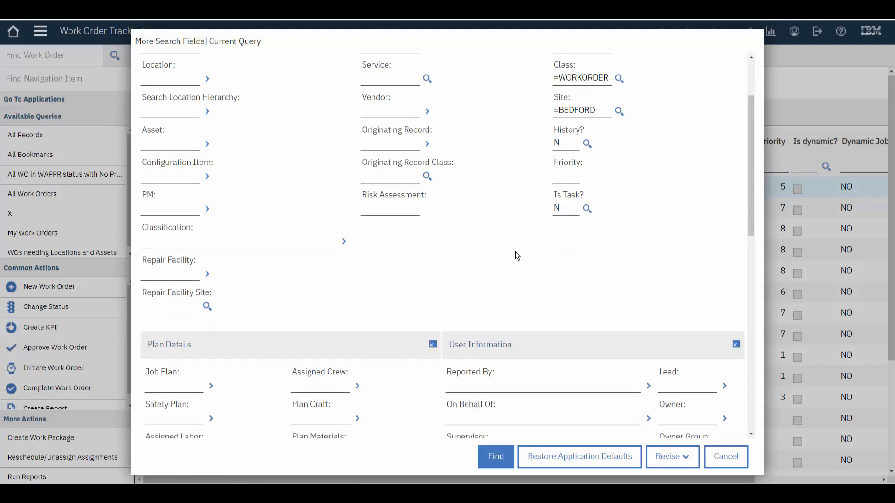
pyautogui.scroll(-4, 516, 252)
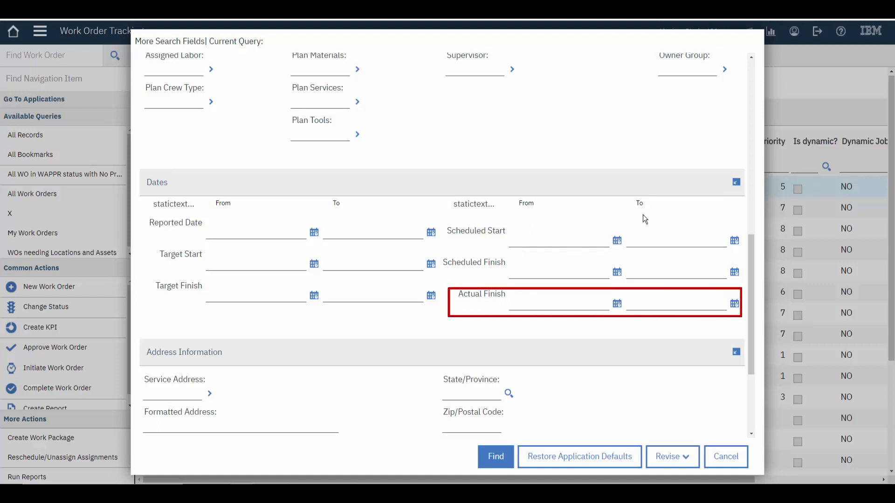
pyautogui.click(529, 304)
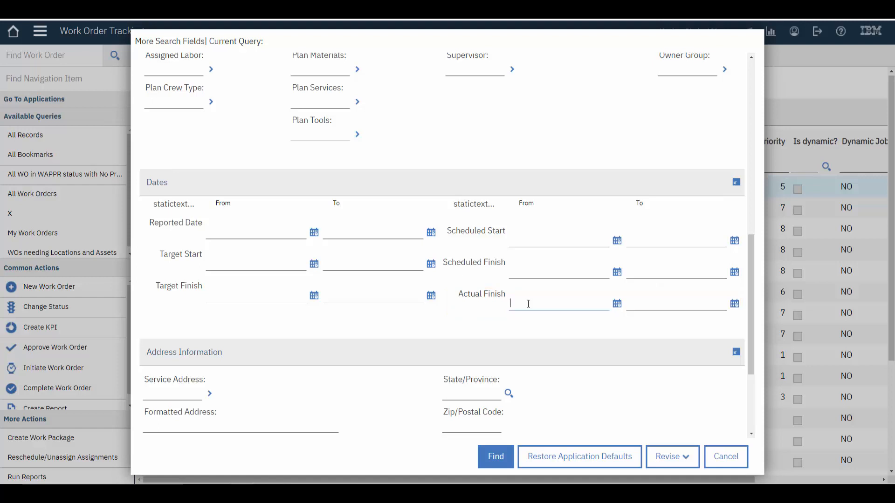
pyautogui.write('0/')
pyautogui.press('BackSpace')
pyautogui.write('8/0')
pyautogui.write('1/2020')
pyautogui.write('08/3')
pyautogui.write('1/2020')
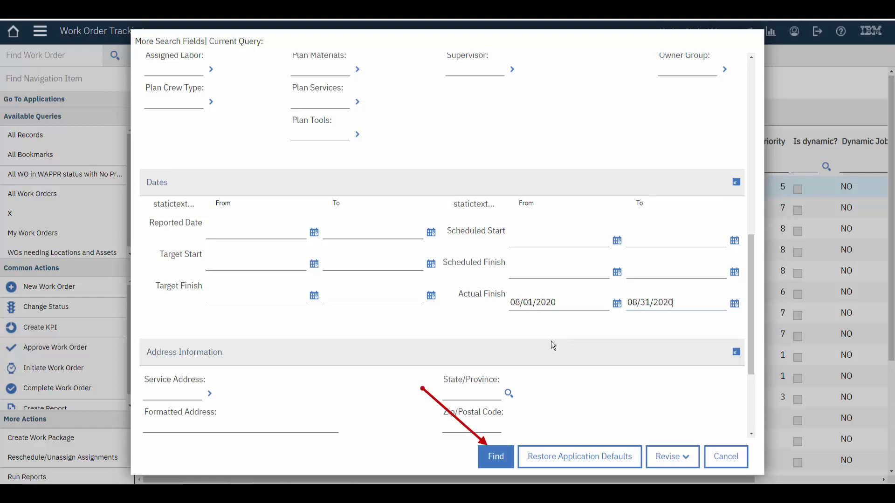
pyautogui.click(495, 456)
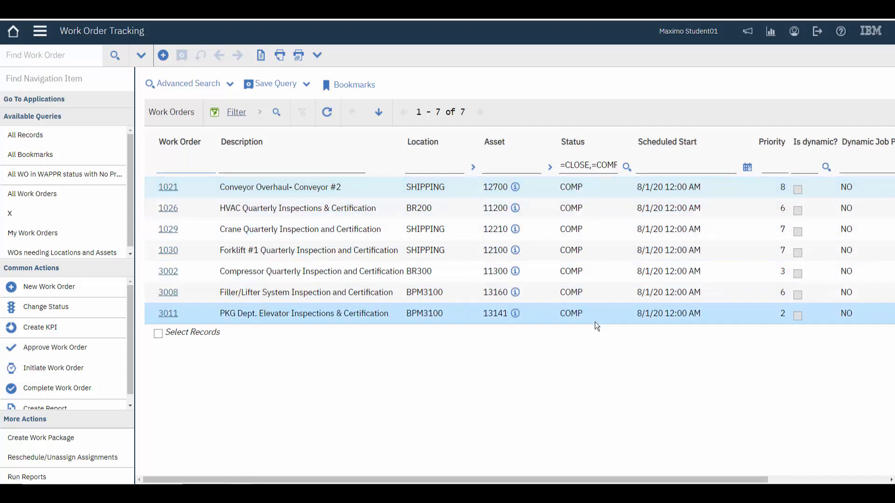
# Step: Clear the History criterion in the advanced search and run the search again
pyautogui.click(186, 85)
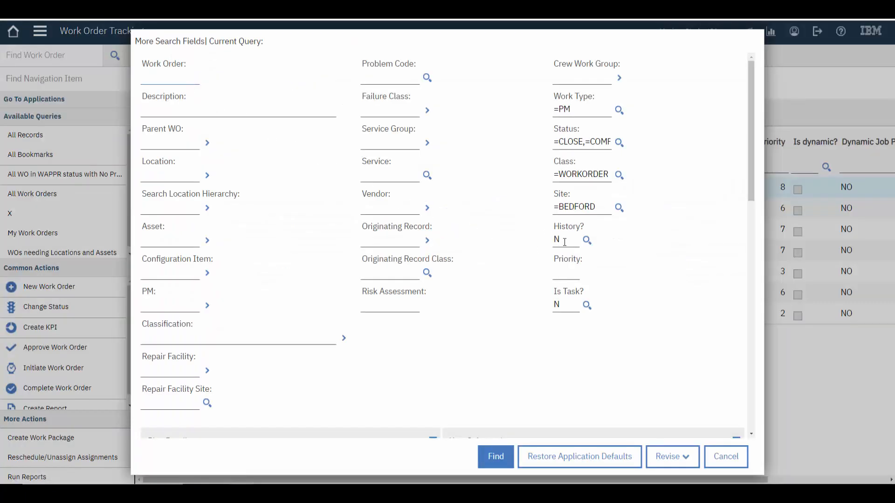
pyautogui.click(586, 241)
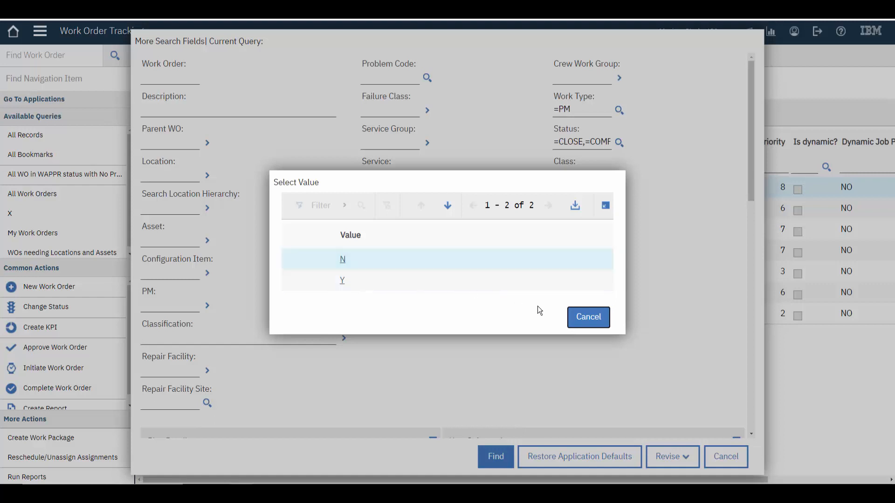
pyautogui.click(587, 320)
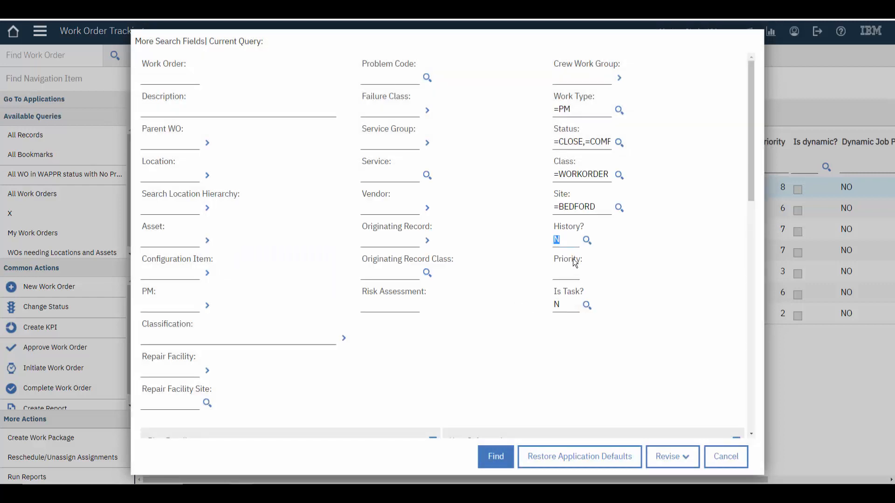
pyautogui.press('BackSpace')
pyautogui.click(496, 457)
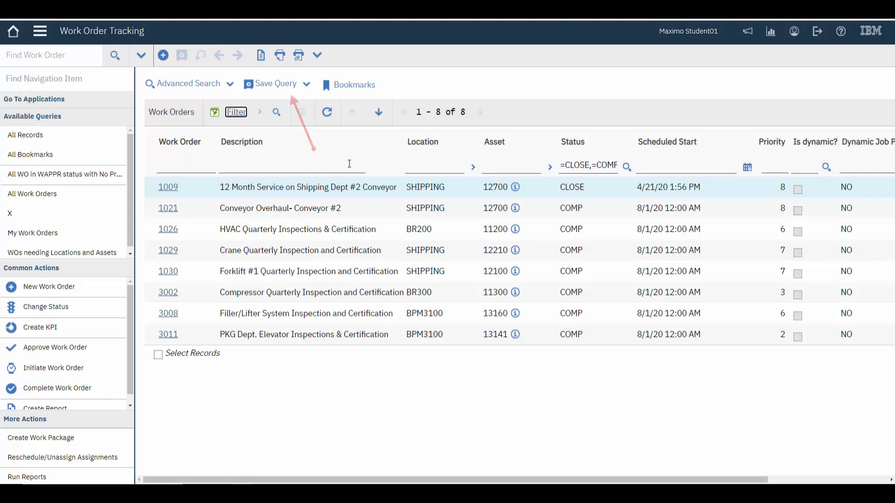
# Step: Save the current query with "All PM WO Completed this Month" as both its name and description
pyautogui.click(272, 85)
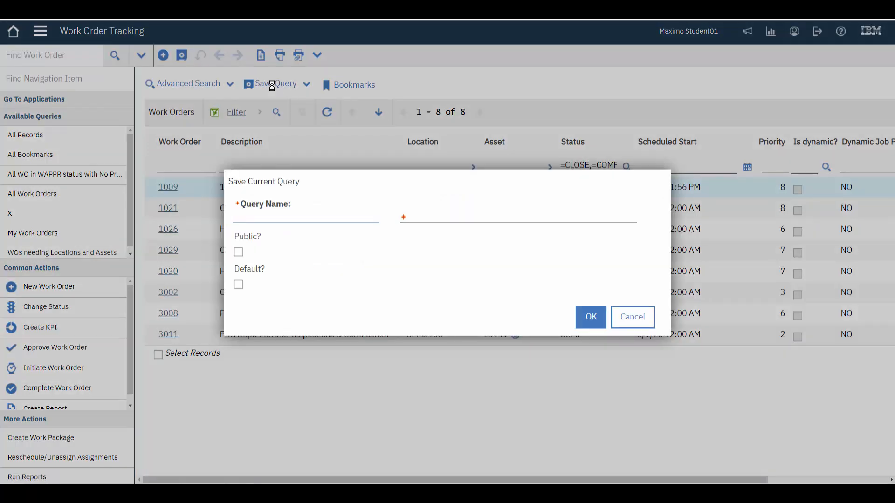
pyautogui.write('All PM WO Completed this Mon')
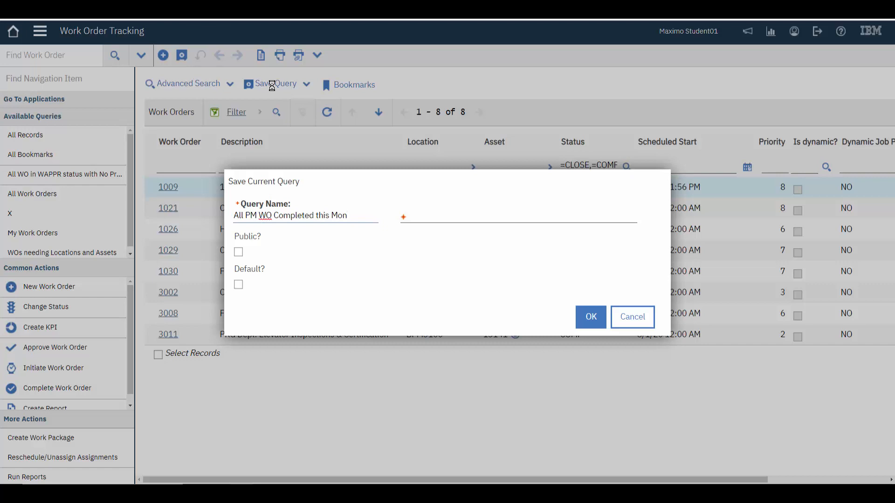
pyautogui.write('th')
pyautogui.moveTo(355, 215); pyautogui.dragTo(230, 209)
pyautogui.hotkey('ctrl', 'c')
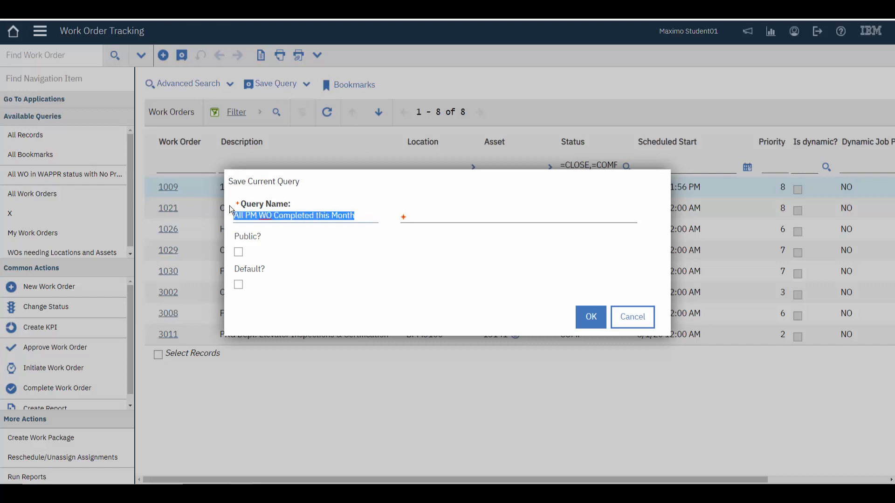
pyautogui.click(417, 218)
pyautogui.hotkey('ctrl', 'v')
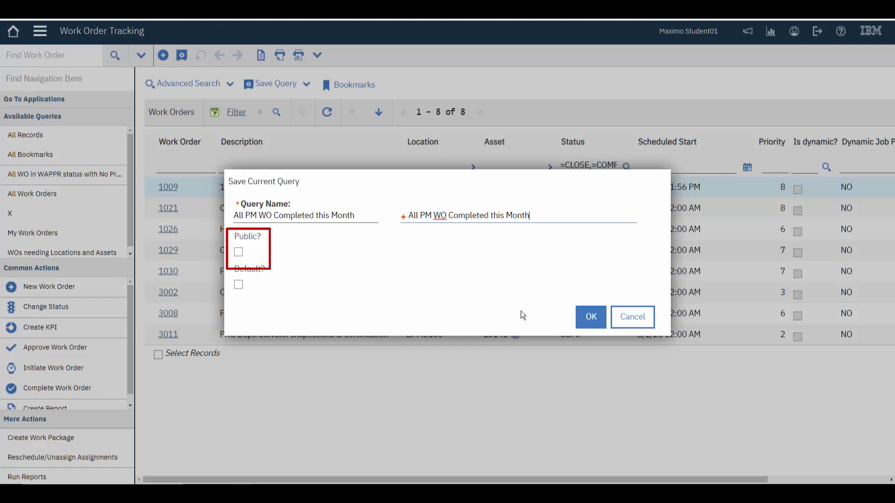
pyautogui.click(591, 317)
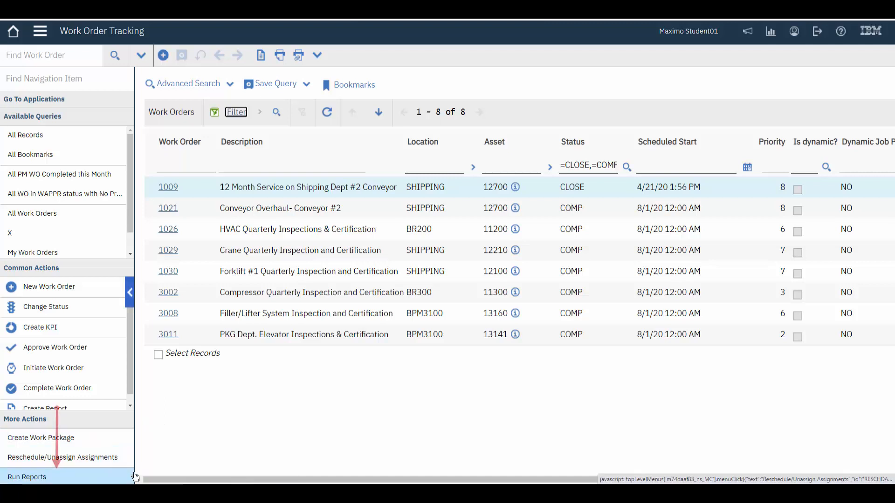
# Step: Run the Work Order List report immediately for the filtered work orders, and close the report and the report selection
pyautogui.click(35, 479)
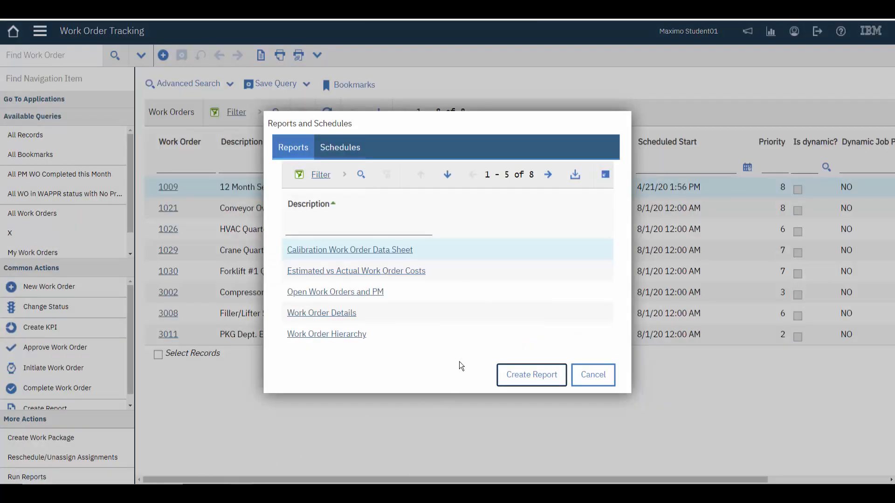
pyautogui.click(549, 175)
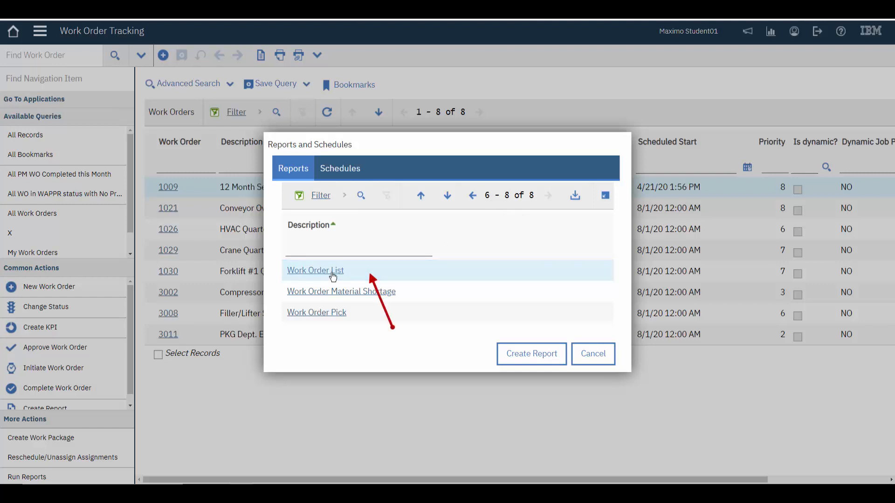
pyautogui.click(326, 271)
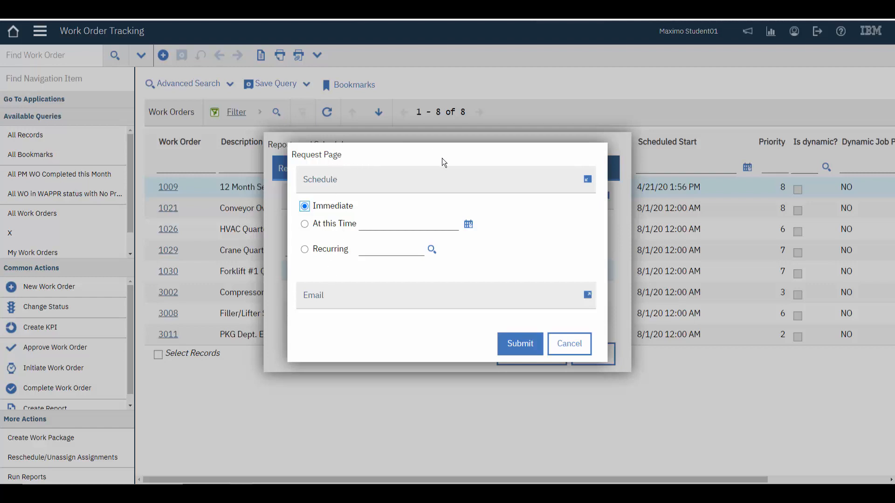
pyautogui.click(518, 345)
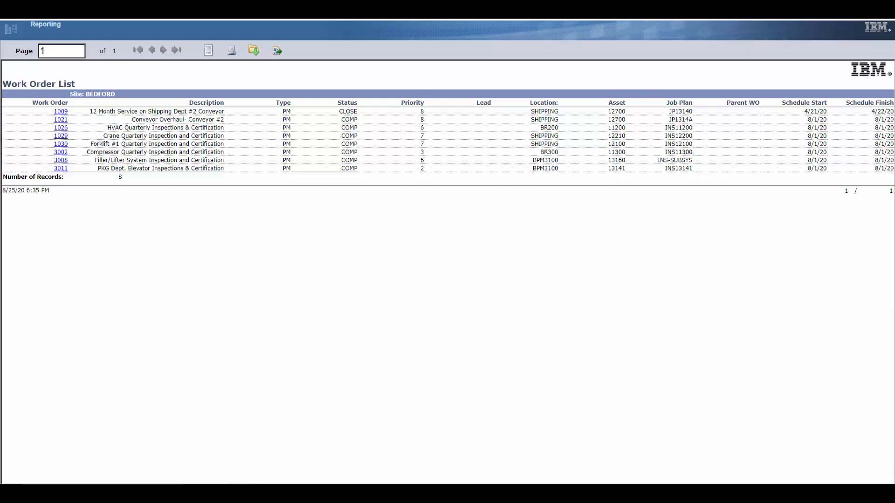
pyautogui.hotkey('ctrl', 'w')
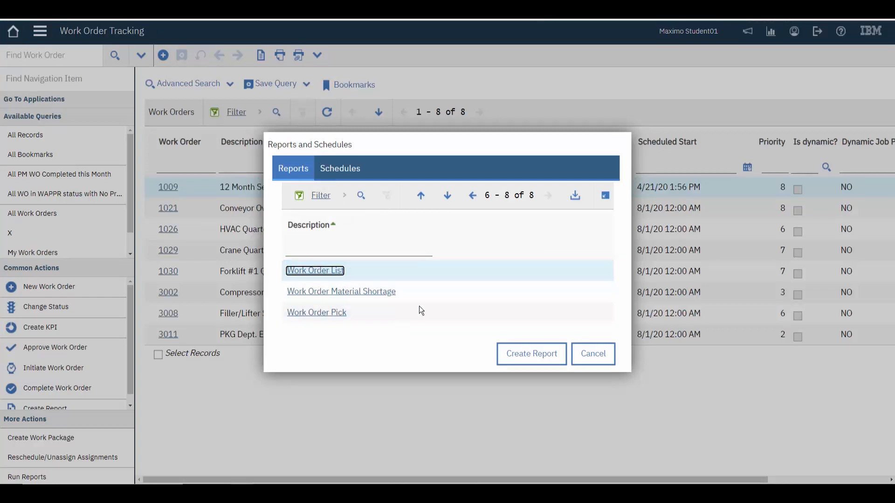
pyautogui.click(472, 196)
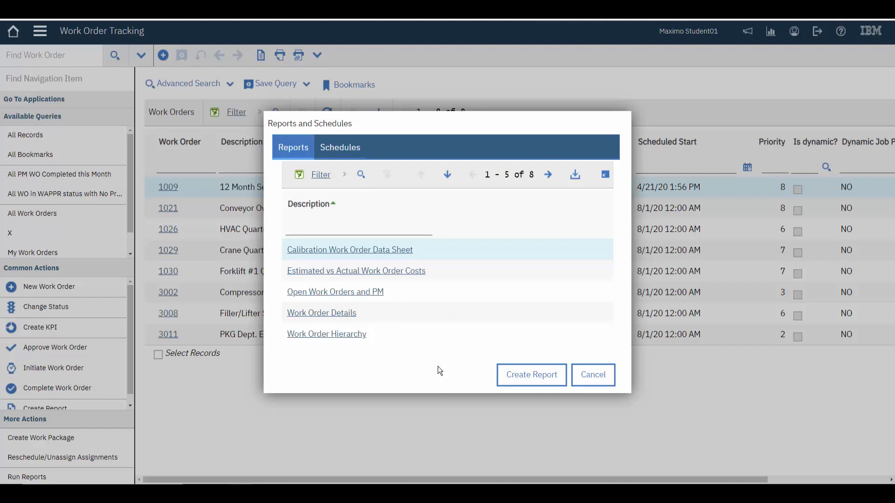
pyautogui.click(608, 375)
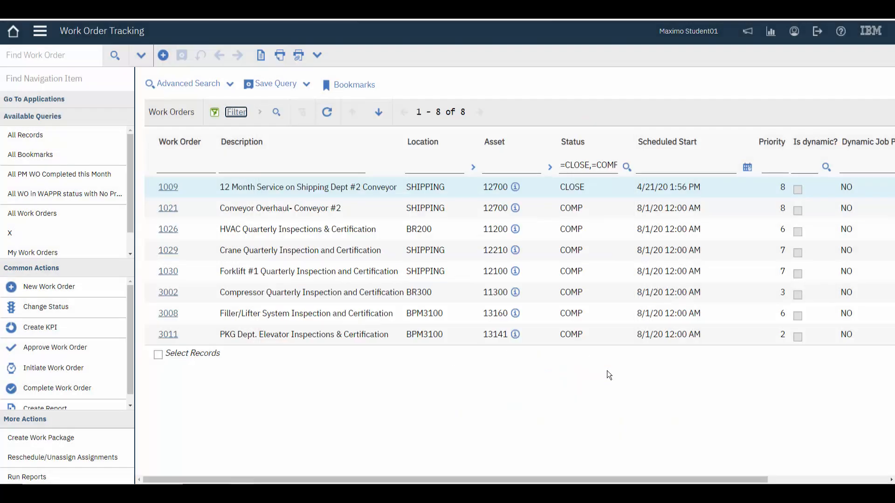
# Step: Open the HVAC Quarterly Inspections & Certification work order, run its Work Order Details report immediately, and close the report and the report selection
pyautogui.click(168, 230)
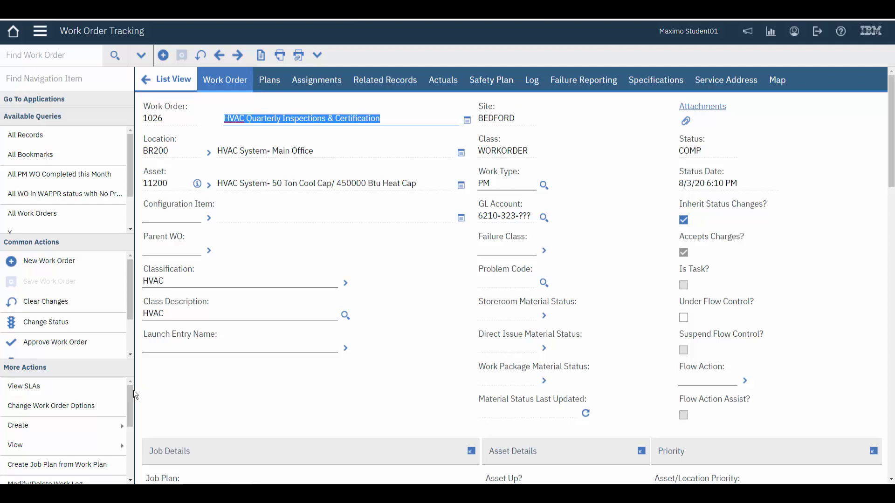
pyautogui.moveTo(134, 395); pyautogui.dragTo(127, 461)
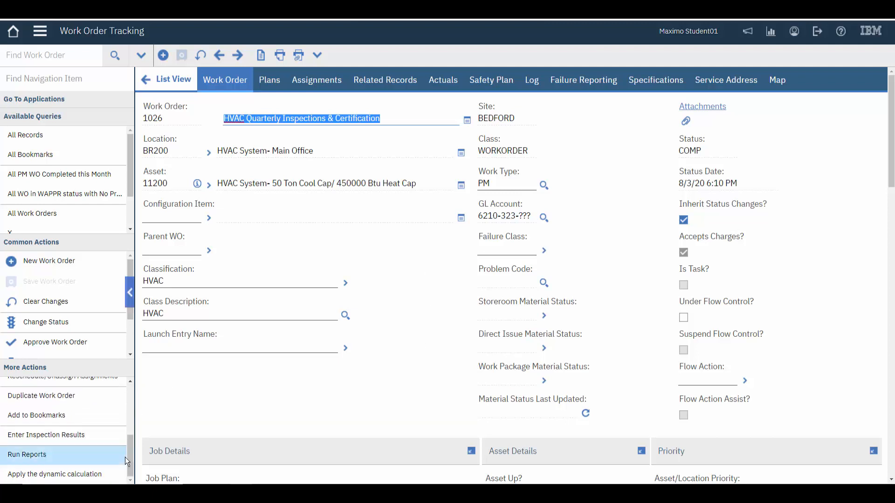
pyautogui.click(33, 457)
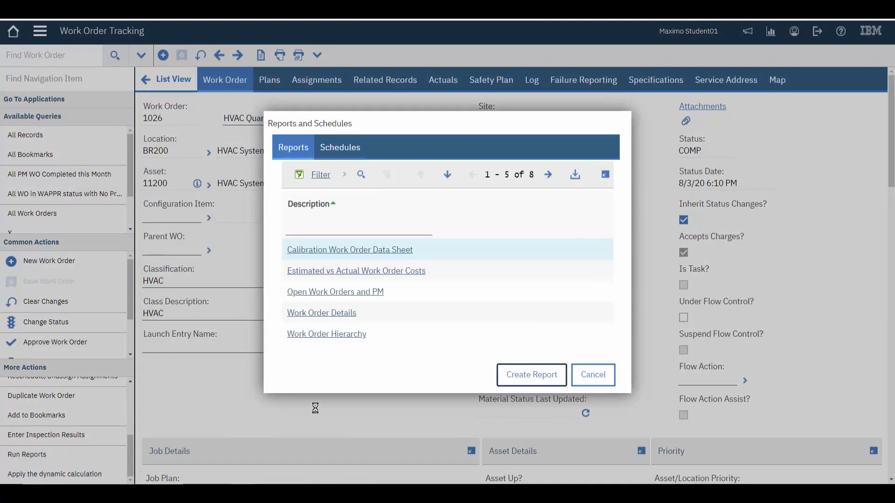
pyautogui.click(344, 315)
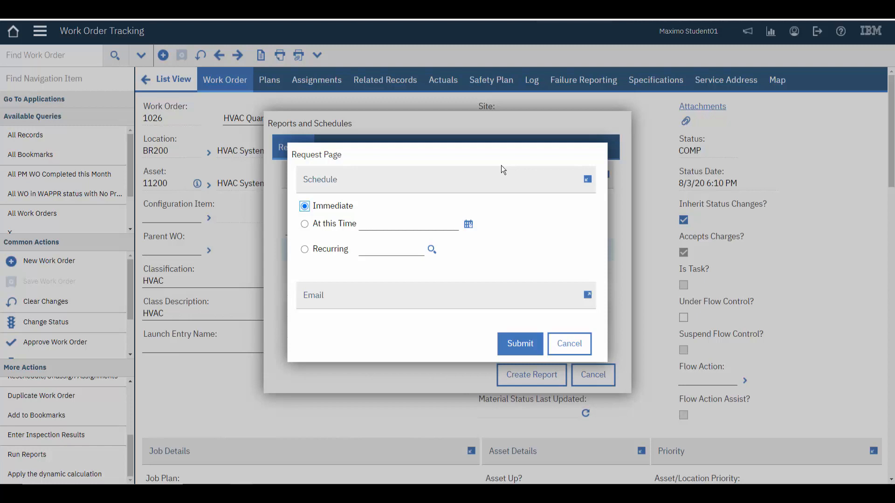
pyautogui.click(521, 344)
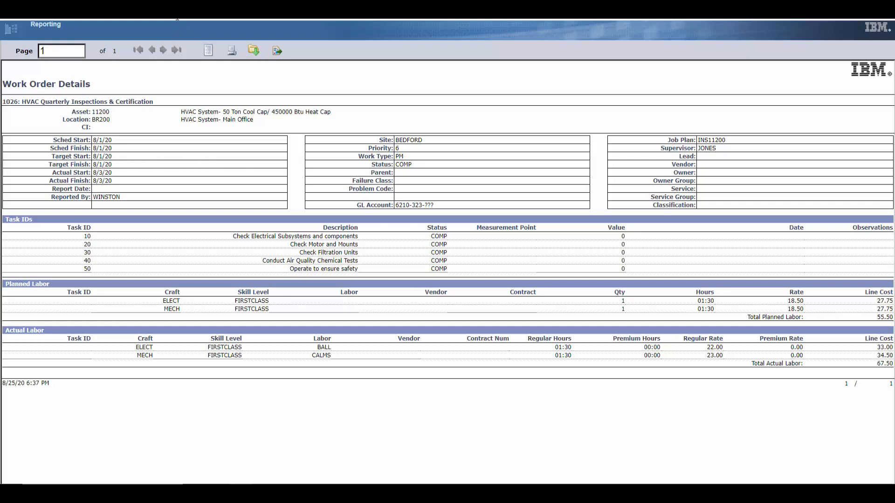
pyautogui.hotkey('alt', 'F4')
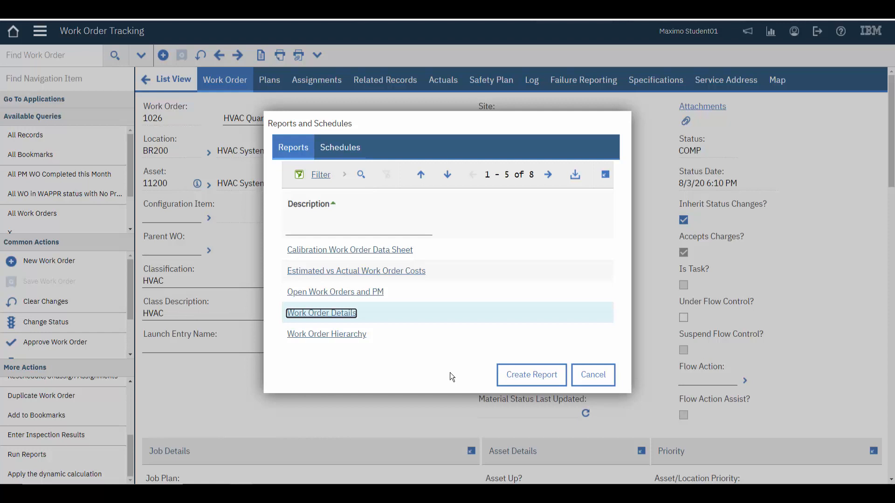
pyautogui.click(589, 376)
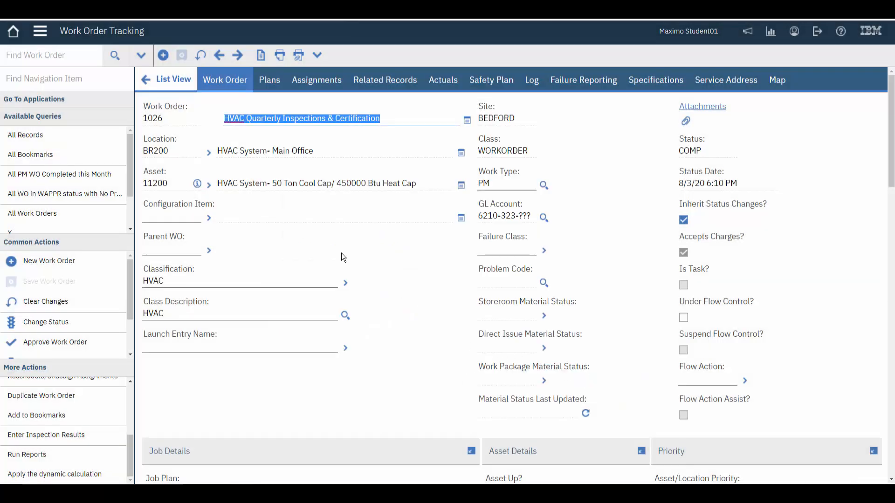
# Step: Look up the internal table and column name of the Work Order number field and close the field help
pyautogui.doubleClick(158, 119)
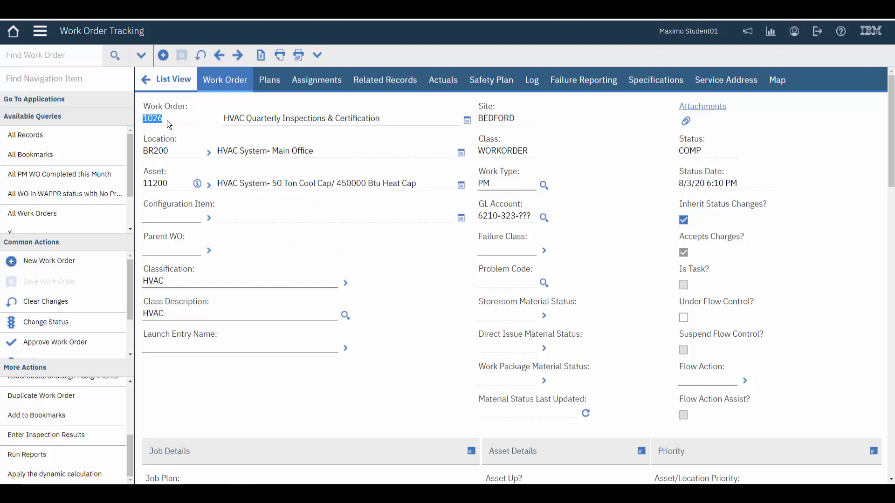
pyautogui.hotkey('alt', 'i')
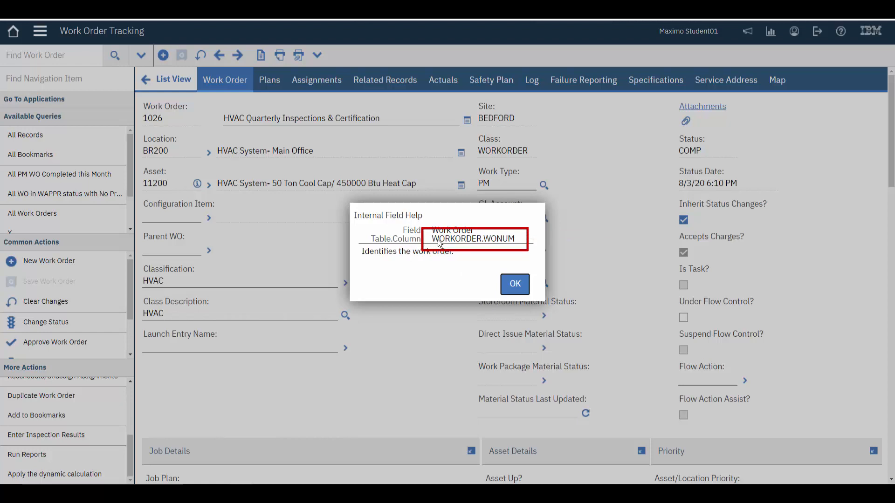
pyautogui.click(515, 284)
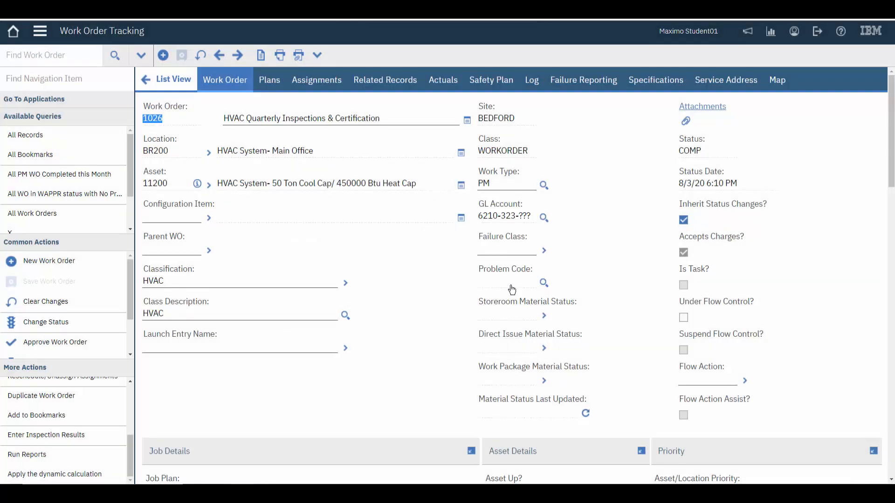
# Step: Look up the internal table and column name of the Actual Finish field in the scheduling information
pyautogui.scroll(-2, 444, 282)
pyautogui.scroll(-8, 445, 283)
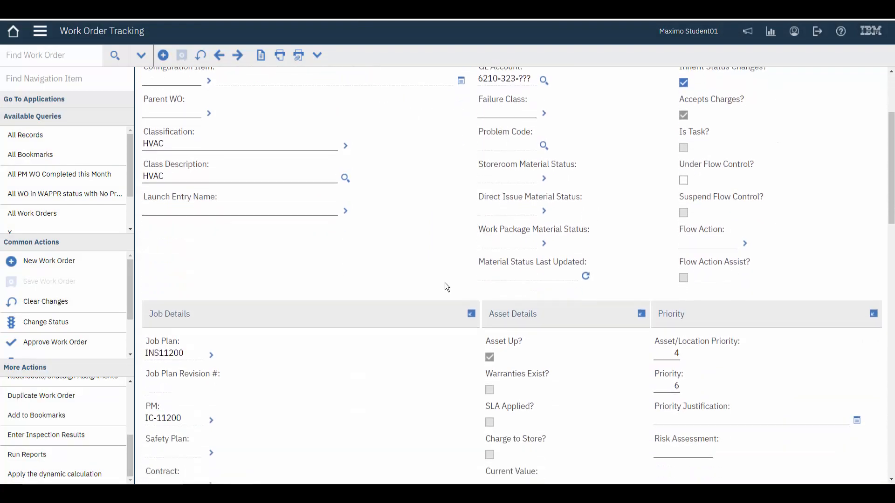
pyautogui.scroll(-8, 444, 282)
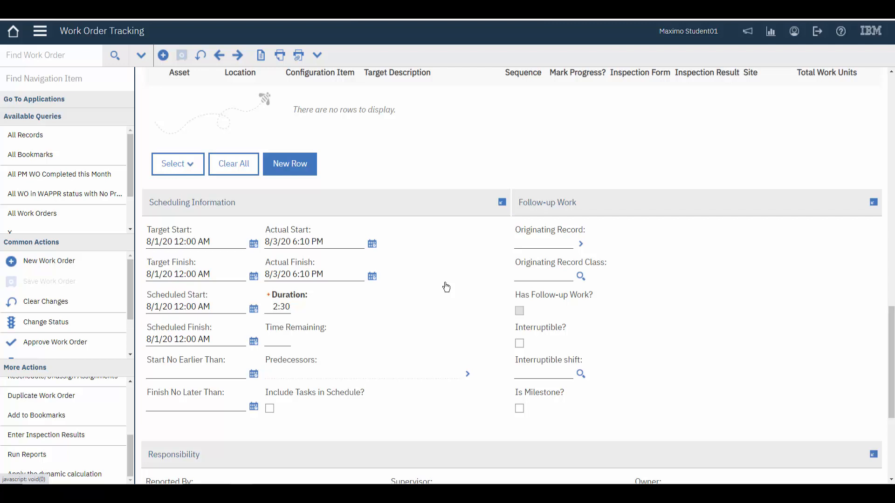
pyautogui.click(335, 277)
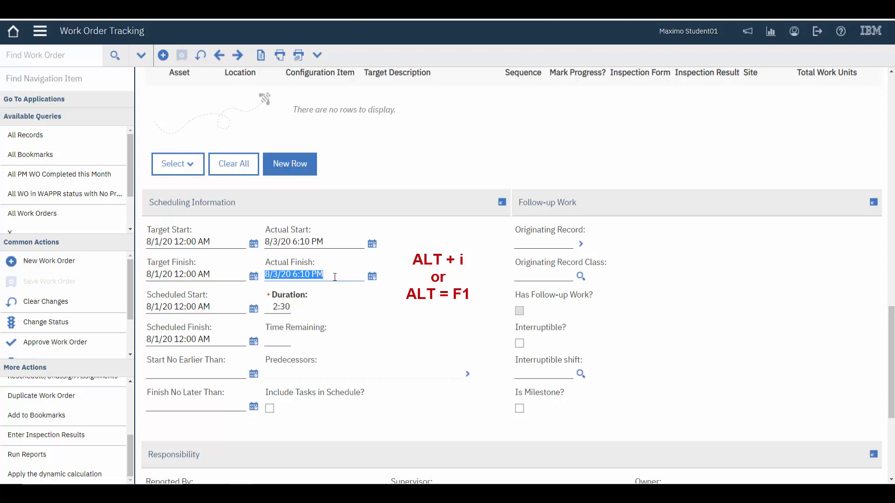
pyautogui.hotkey('alt', 'i')
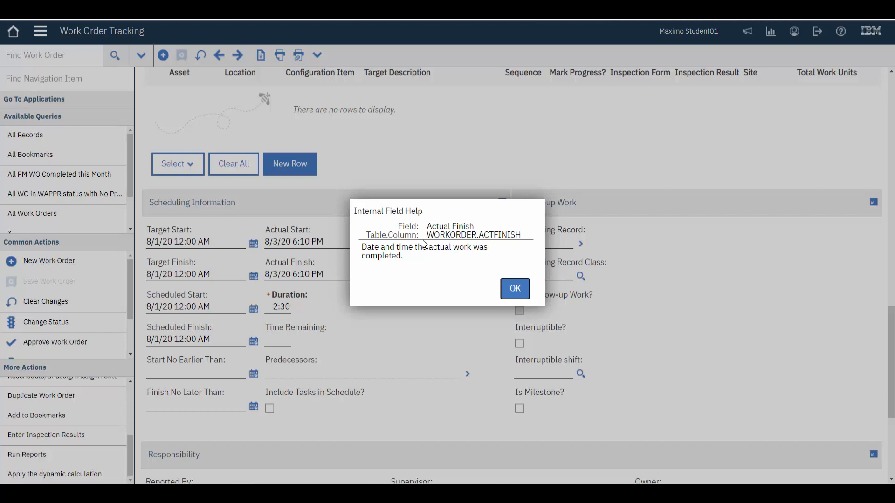
pyautogui.click(514, 289)
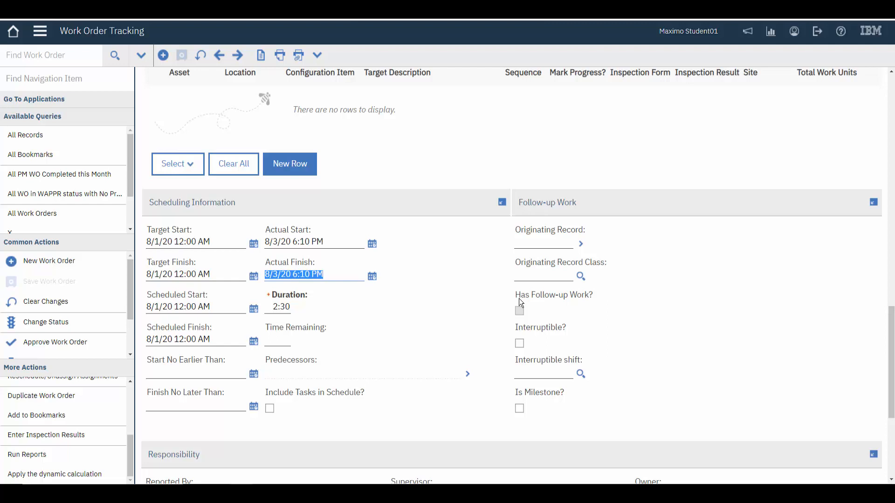
# Step: Look up the internal table and column name of the asset description field in the work order's header
pyautogui.scroll(7, 518, 302)
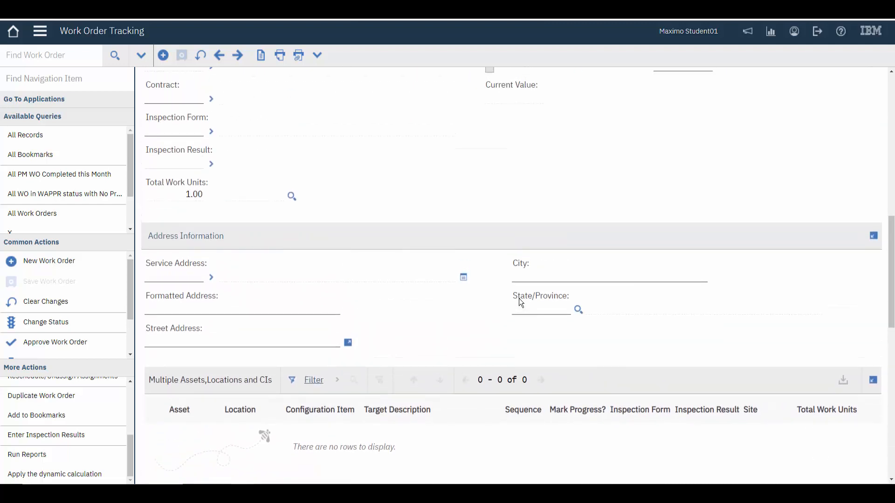
pyautogui.scroll(6, 519, 298)
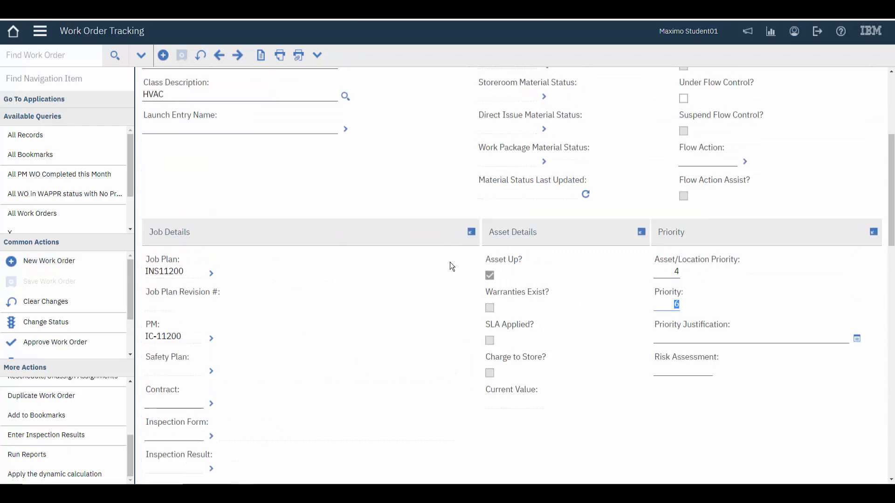
pyautogui.scroll(5, 451, 267)
pyautogui.tripleClick(362, 184)
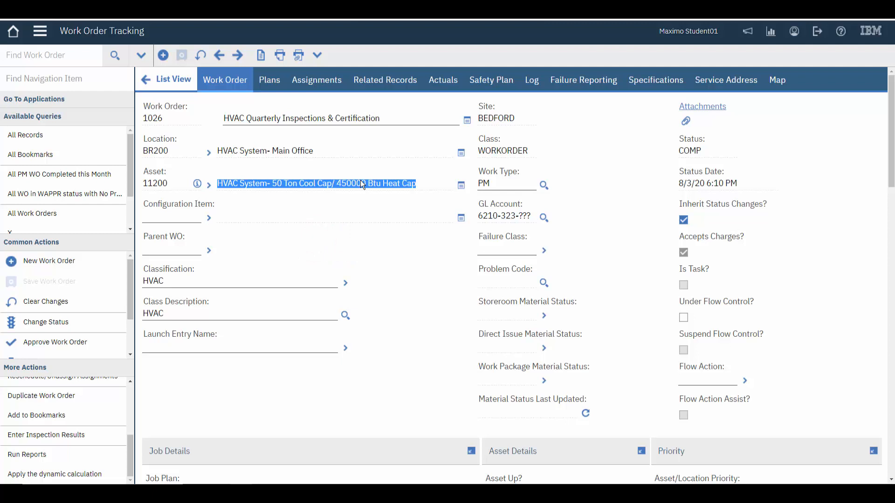
pyautogui.hotkey('alt', 'F1')
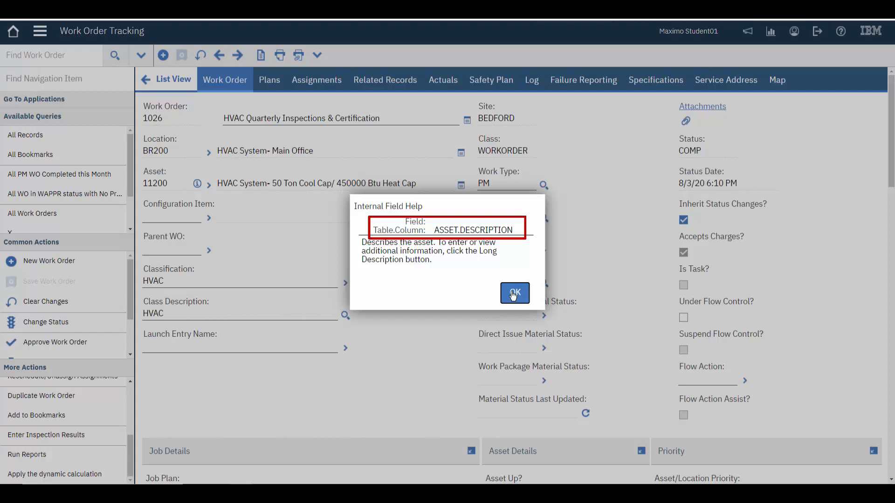
pyautogui.click(514, 294)
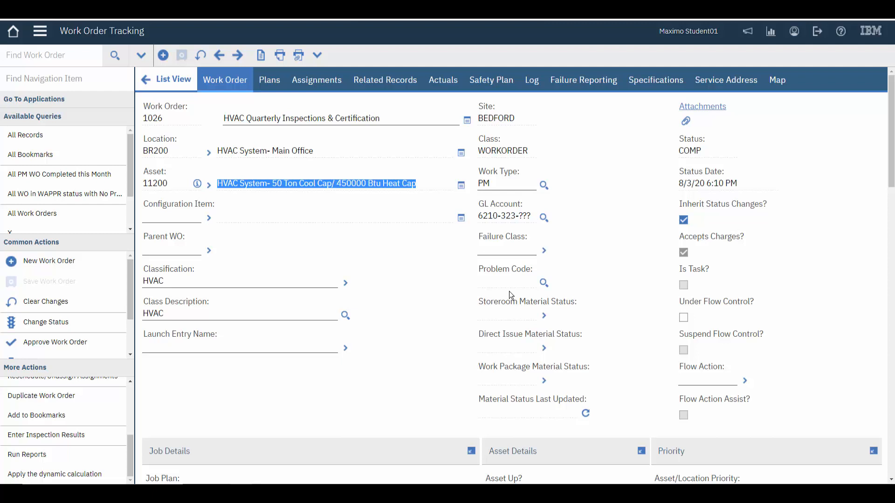
# Step: Load the saved query "All PM WO Completed this Month" in the work order list and check the available reports
pyautogui.click(184, 82)
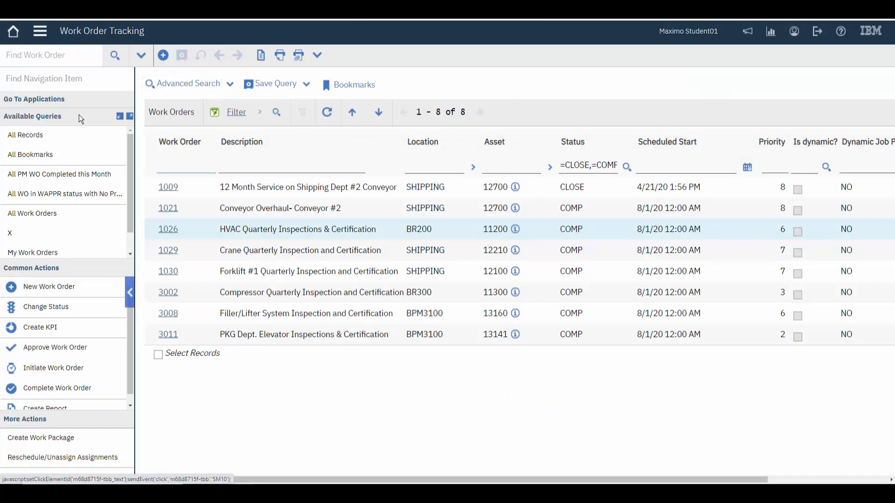
pyautogui.click(39, 179)
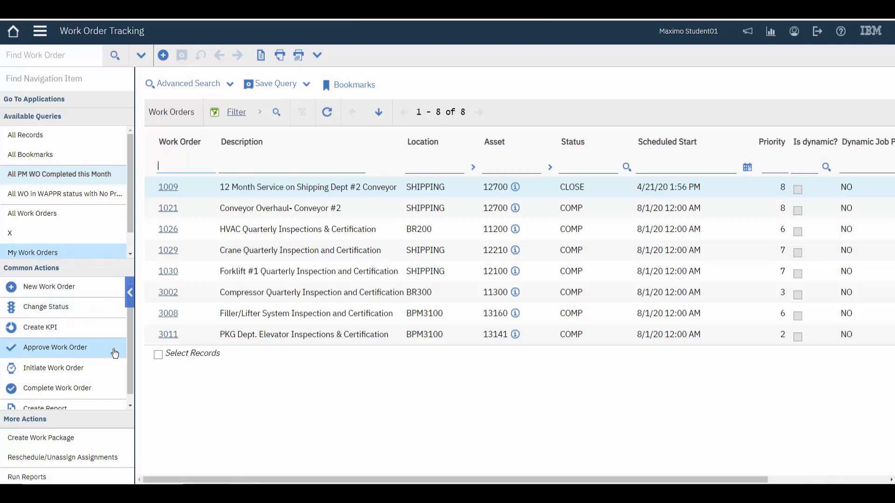
pyautogui.click(79, 477)
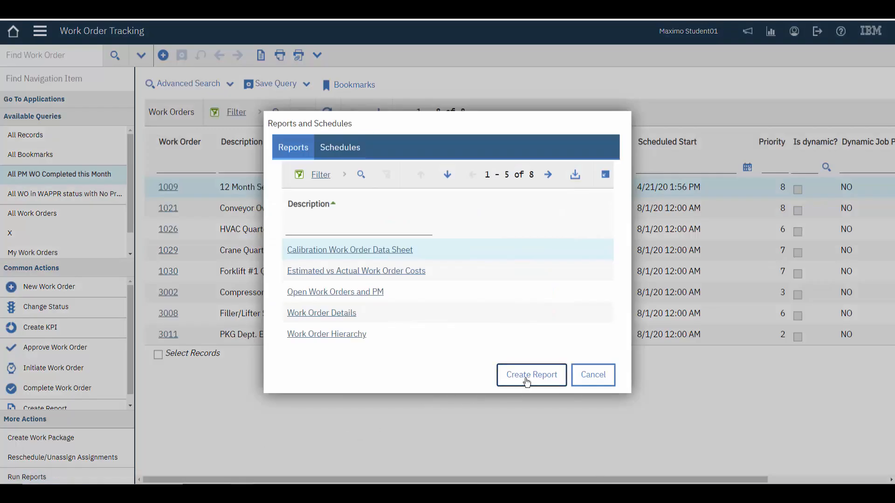
pyautogui.click(602, 381)
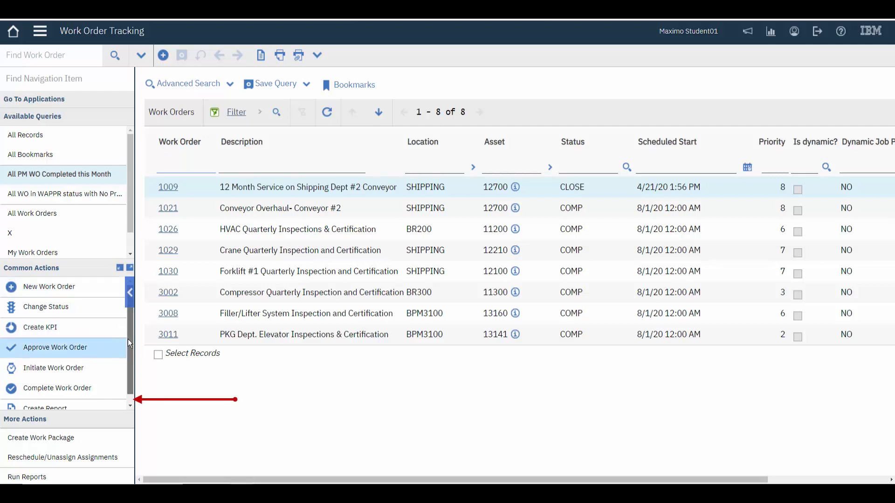
# Step: Create an ad hoc report from the queried work orders and title it "PM WOs Complete this month"
pyautogui.moveTo(128, 339); pyautogui.dragTo(128, 369)
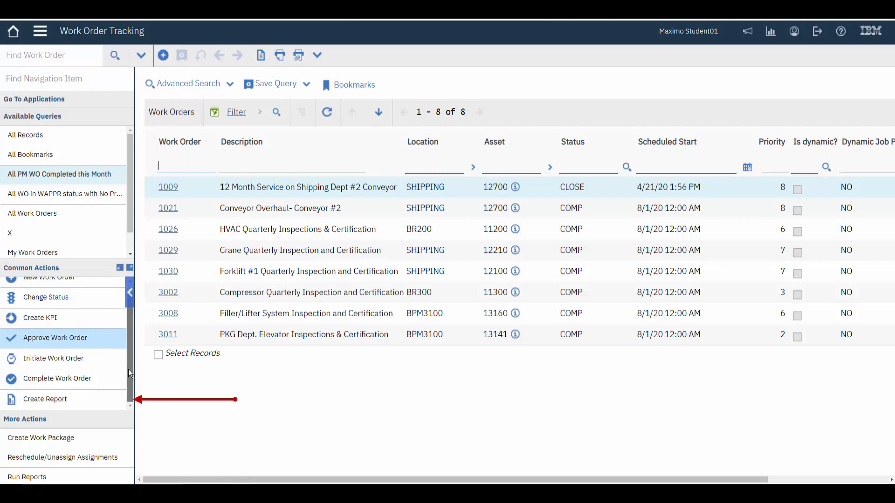
pyautogui.click(63, 407)
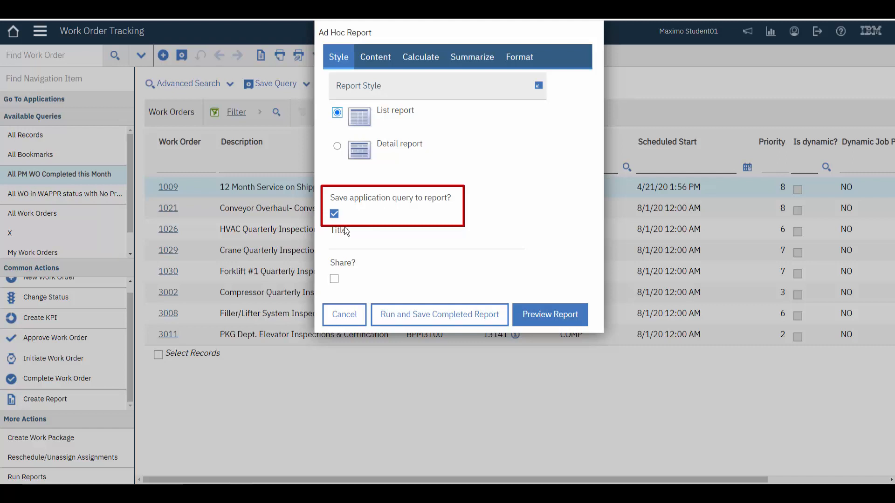
pyautogui.click(338, 240)
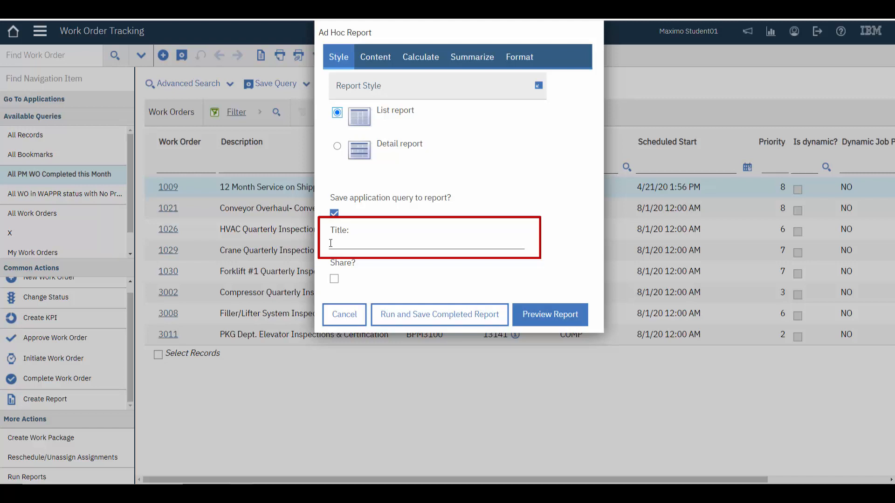
pyautogui.click(330, 243)
pyautogui.write('PM WOs')
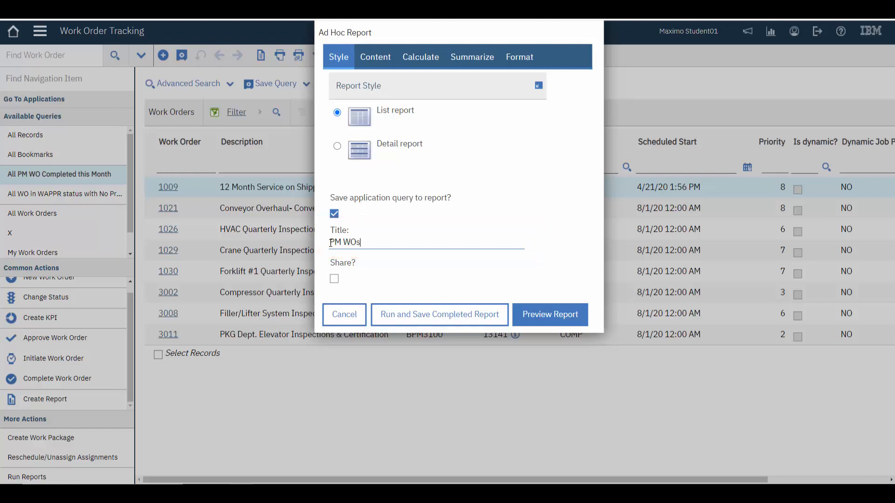
pyautogui.write(' Complete this month')
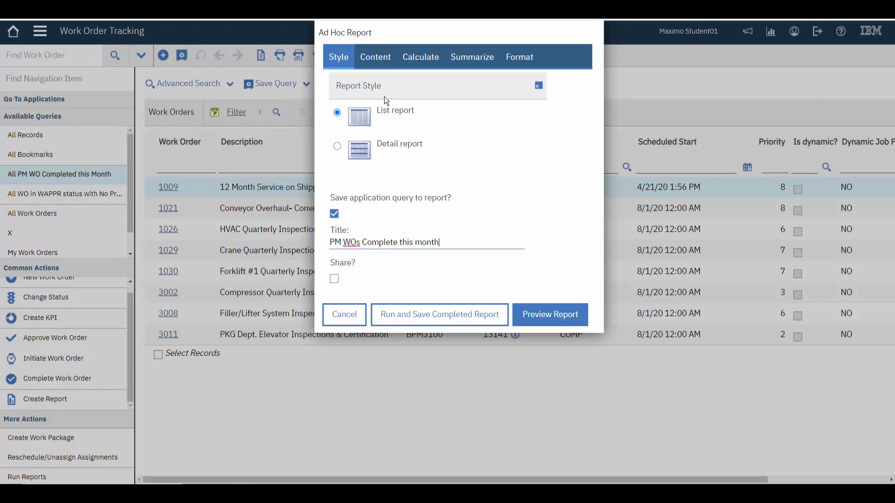
# Step: Remove the Dynamic Job Plan applied and Site fields from the ad hoc report's selected content fields
pyautogui.click(375, 57)
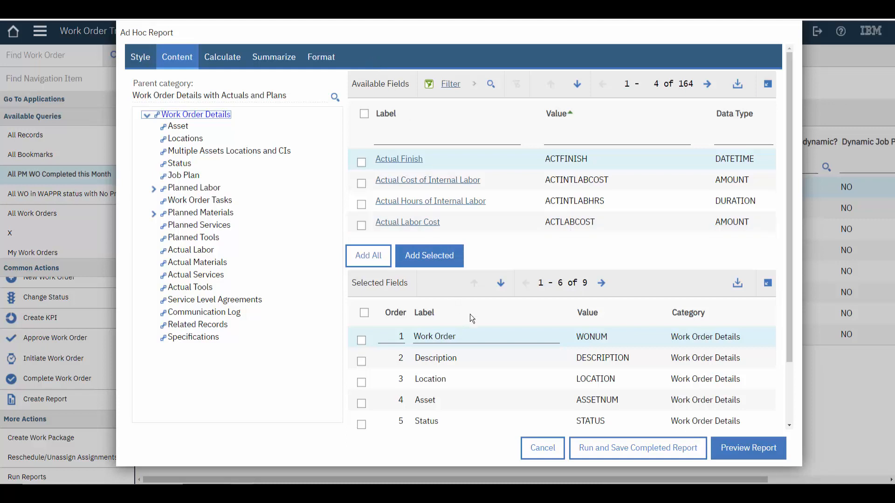
pyautogui.scroll(-2, 468, 408)
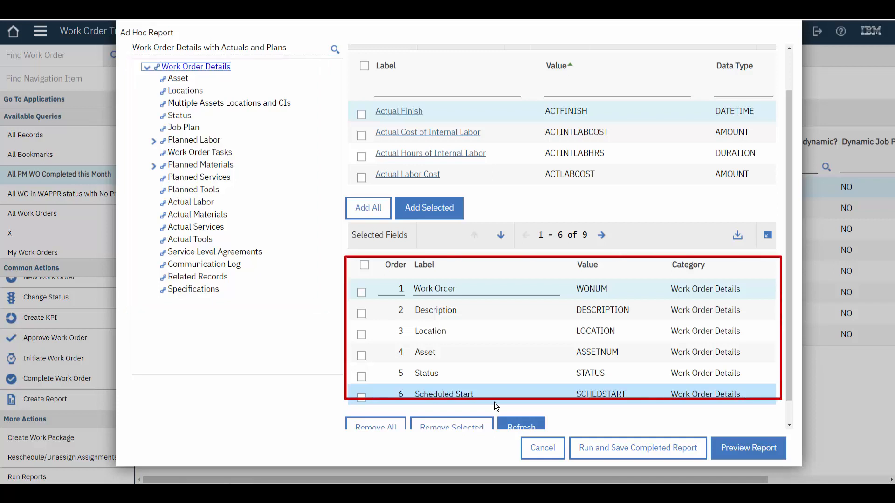
pyautogui.scroll(-1, 494, 402)
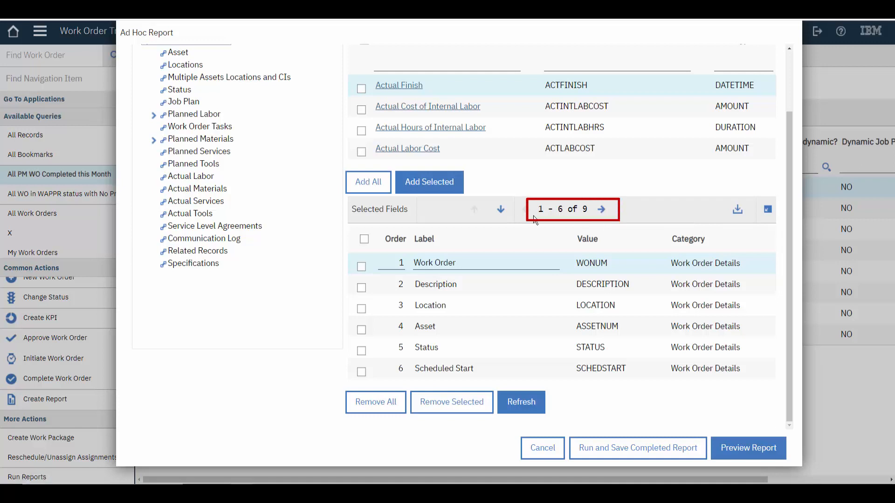
pyautogui.click(600, 210)
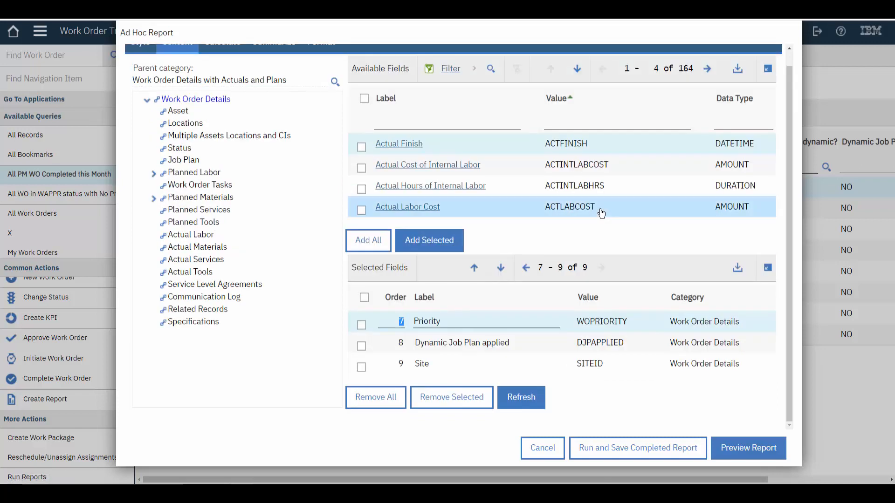
pyautogui.click(456, 321)
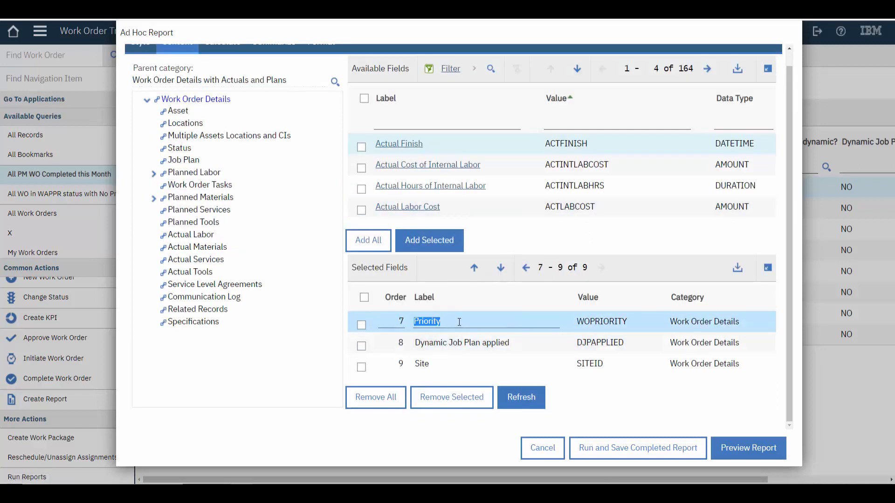
pyautogui.click(361, 366)
pyautogui.click(362, 347)
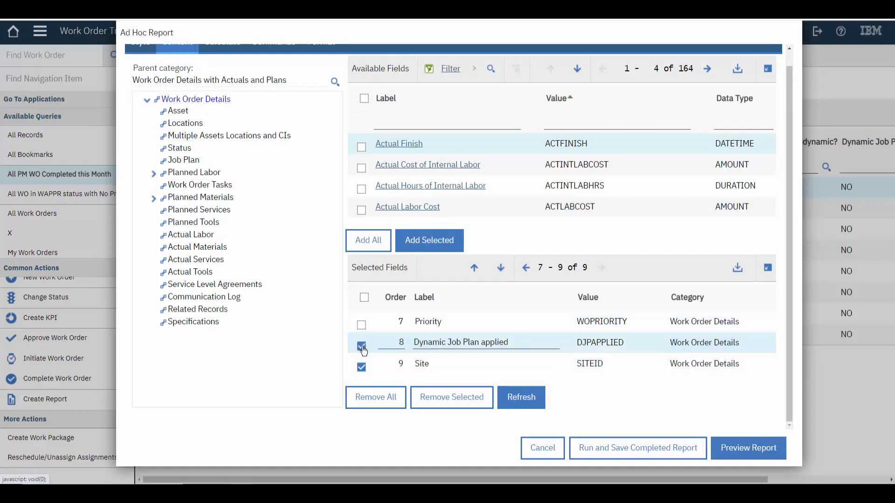
pyautogui.click(444, 398)
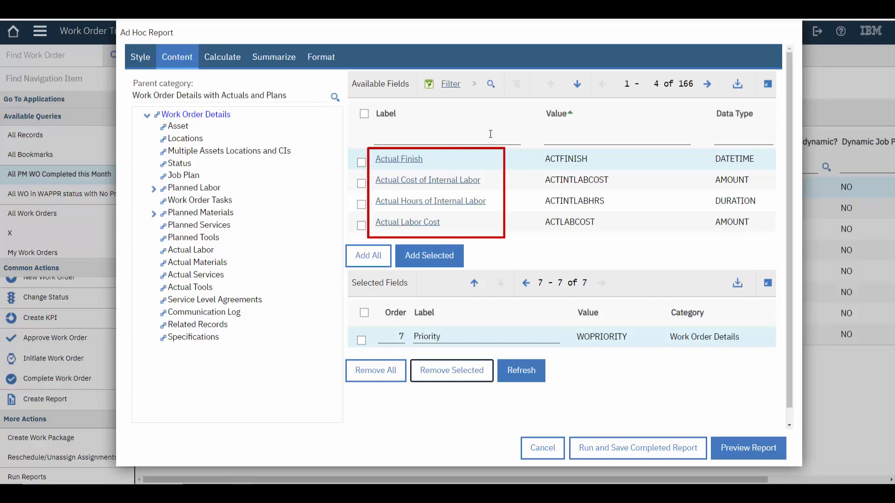
# Step: Filter the available report fields by the value "actfinish" and add Actual Finish to the selected fields
pyautogui.click(470, 140)
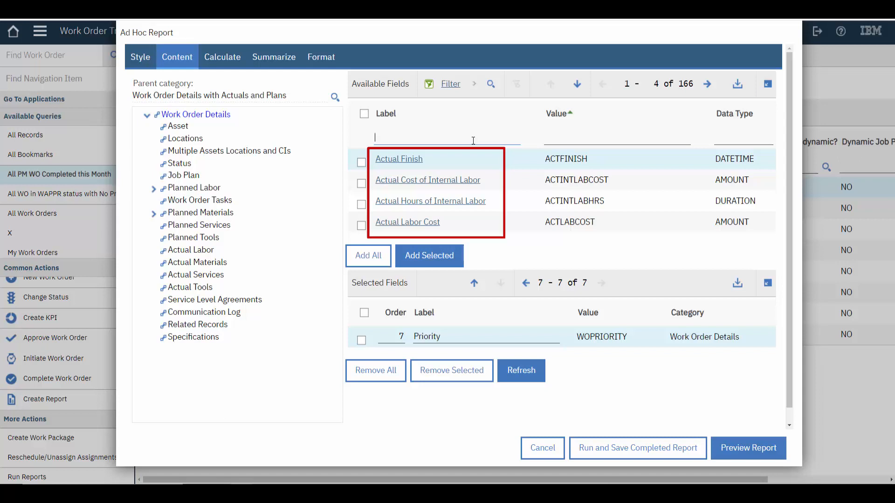
pyautogui.click(707, 85)
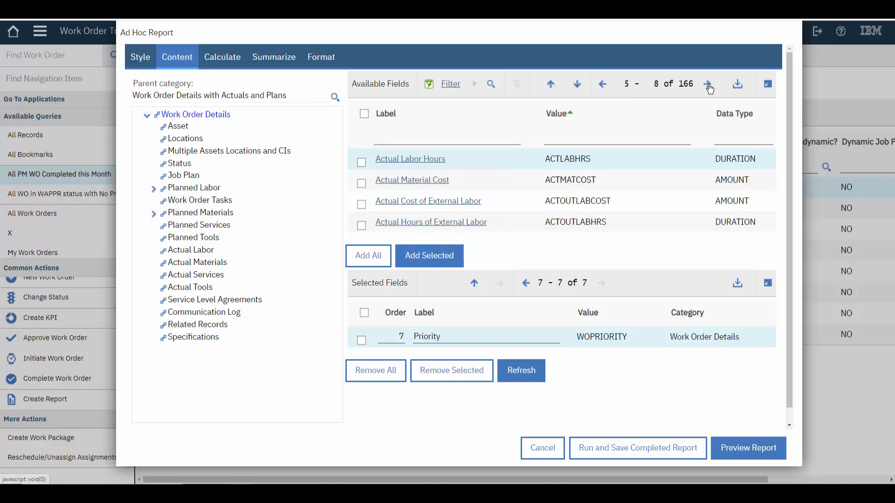
pyautogui.click(708, 85)
pyautogui.click(708, 86)
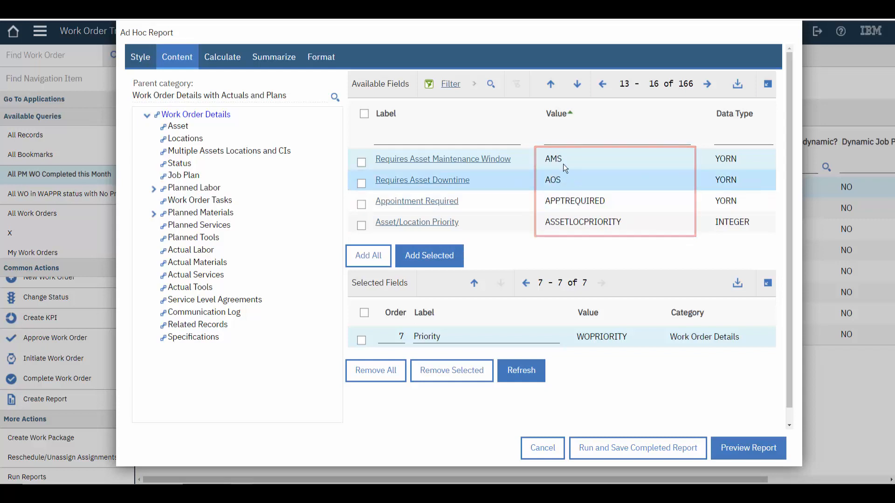
pyautogui.click(563, 140)
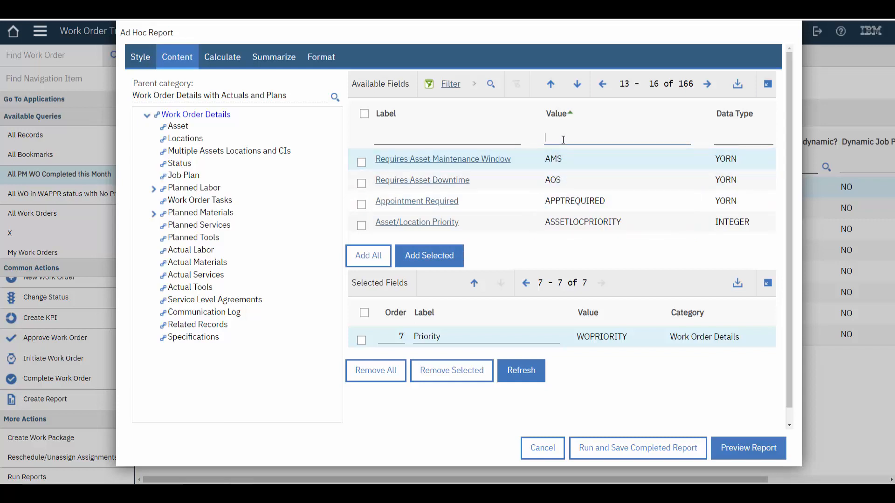
pyautogui.write('actfinish')
pyautogui.press('Return')
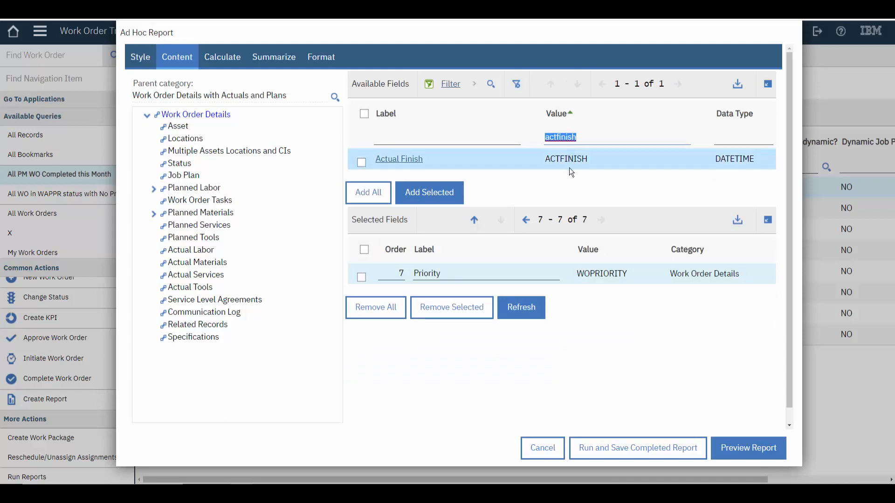
pyautogui.click(397, 162)
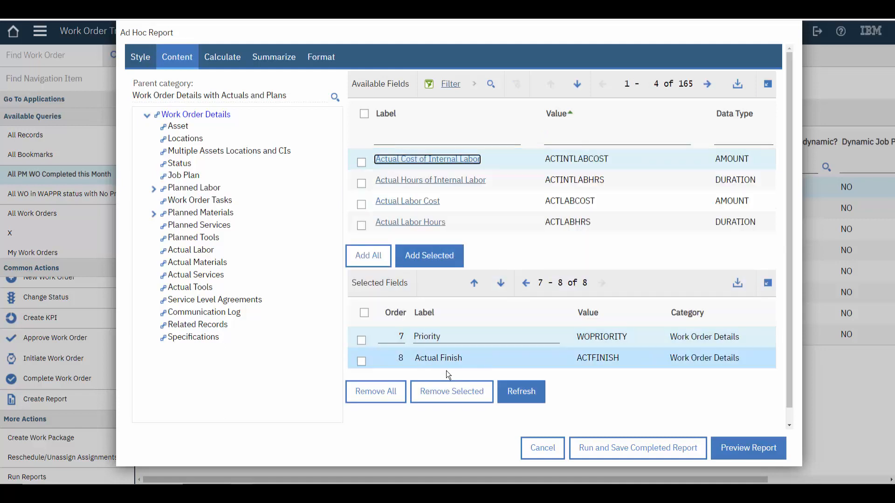
# Step: Filter the available fields by data type "amount" and add Actual Labor Cost and Actual Material Cost to the report
pyautogui.click(526, 282)
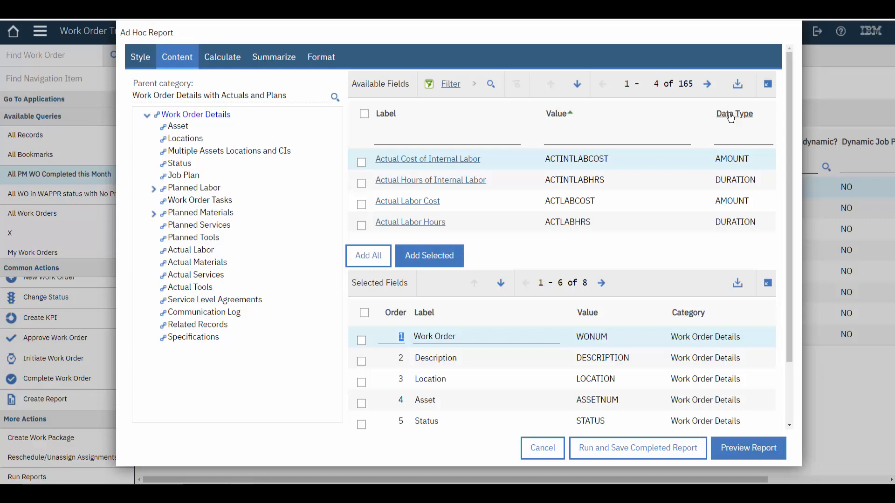
pyautogui.click(727, 139)
pyautogui.write('amount')
pyautogui.press('Return')
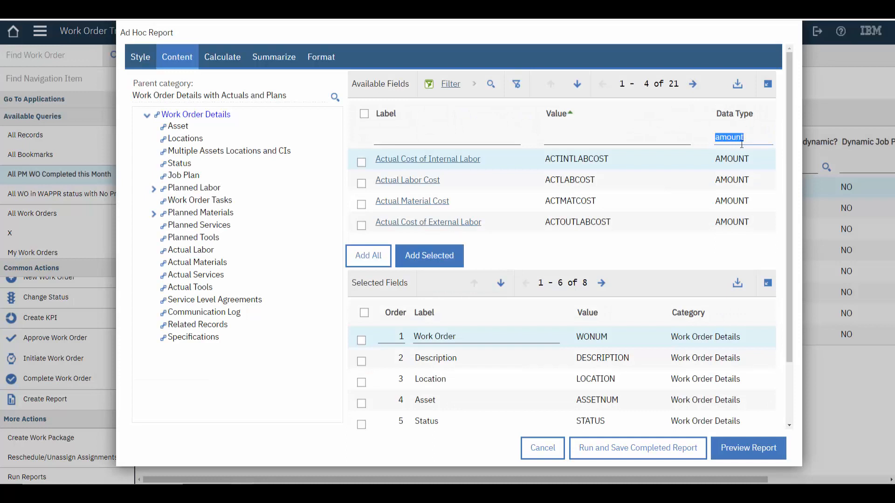
pyautogui.click(749, 140)
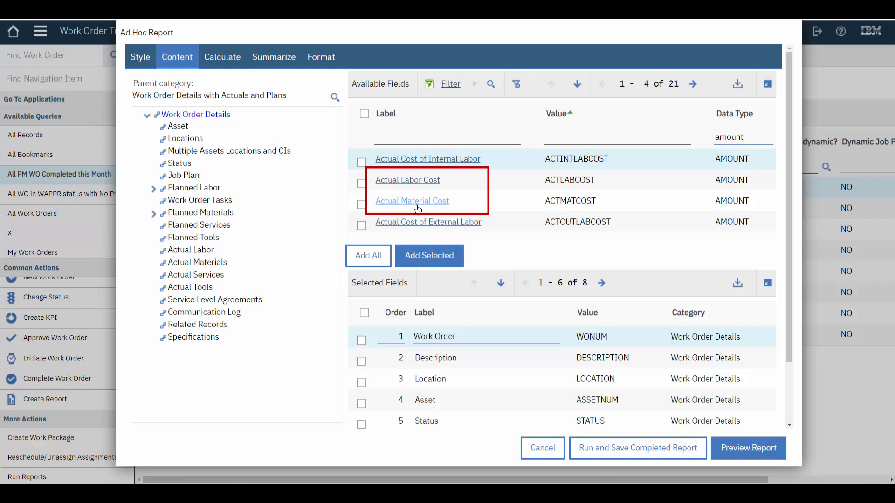
pyautogui.click(361, 183)
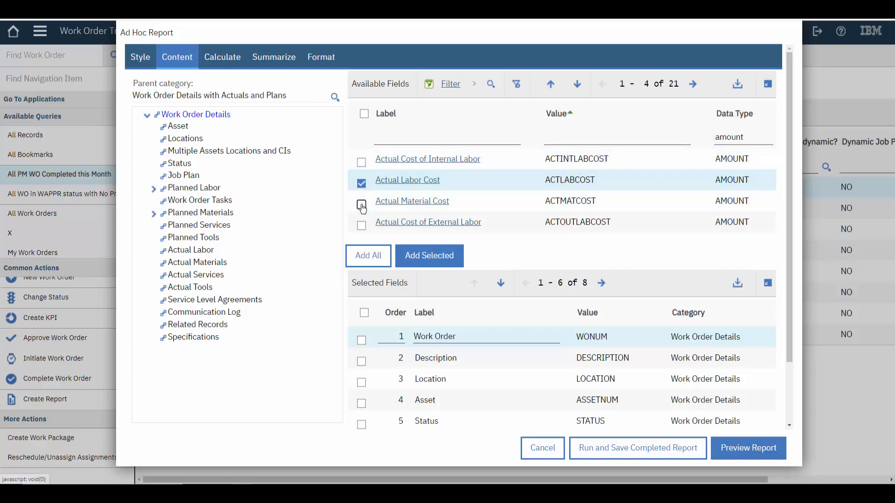
pyautogui.click(362, 206)
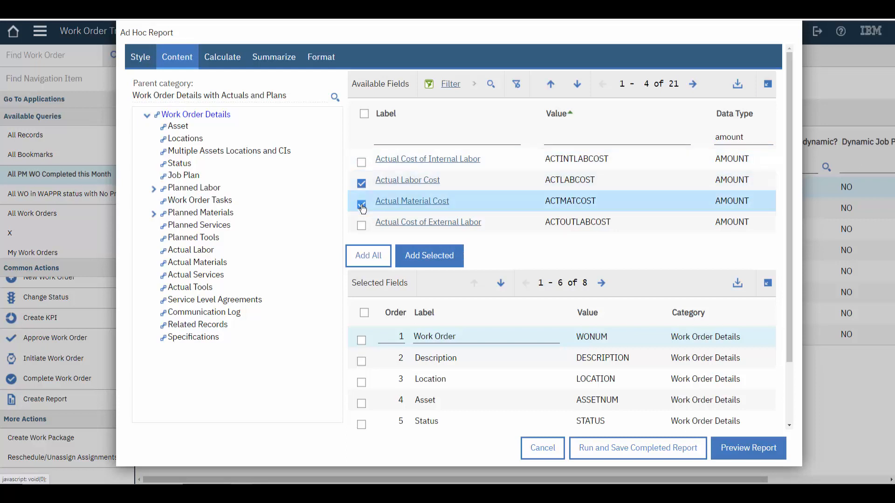
pyautogui.click(416, 261)
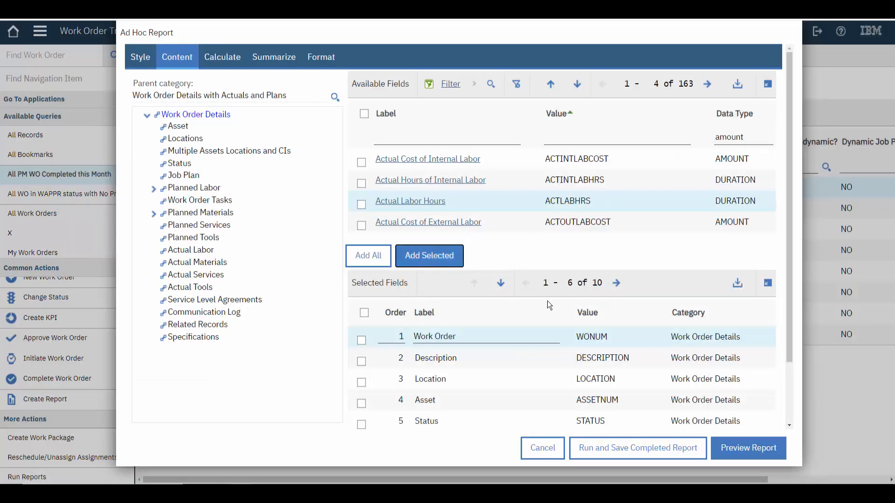
pyautogui.click(614, 288)
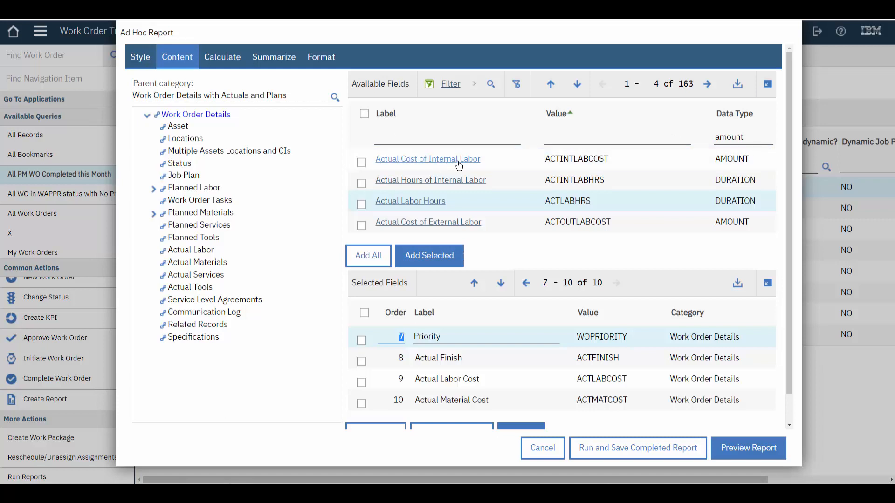
# Step: Replace the data type filter with the label filter "labor", add Actual Labor Hours to the report, and preview it
pyautogui.click(516, 84)
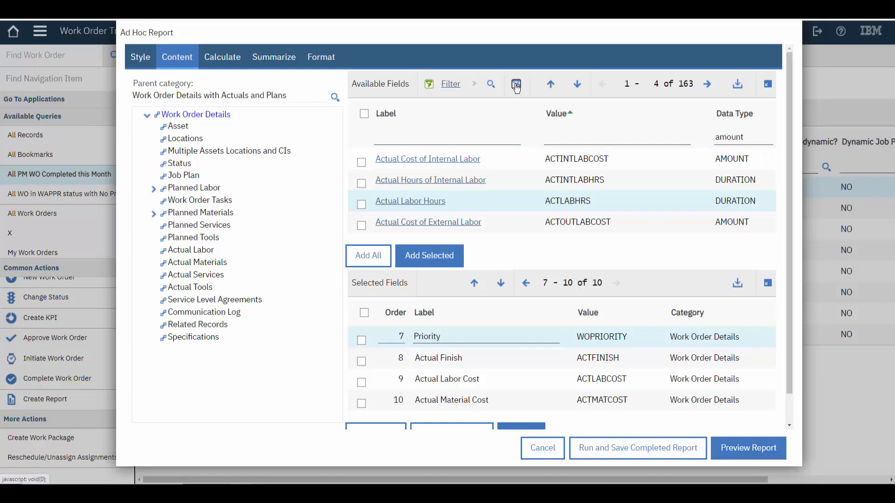
pyautogui.click(464, 141)
pyautogui.write('abor')
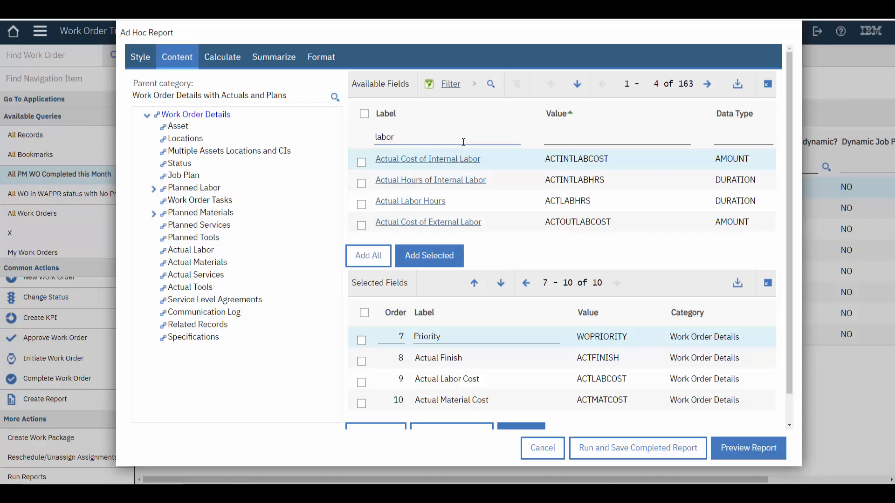
pyautogui.press('Return')
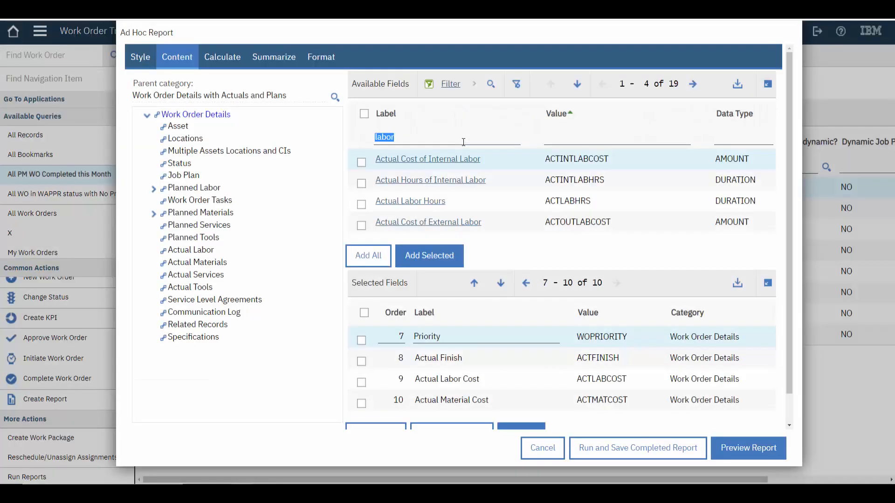
pyautogui.click(427, 205)
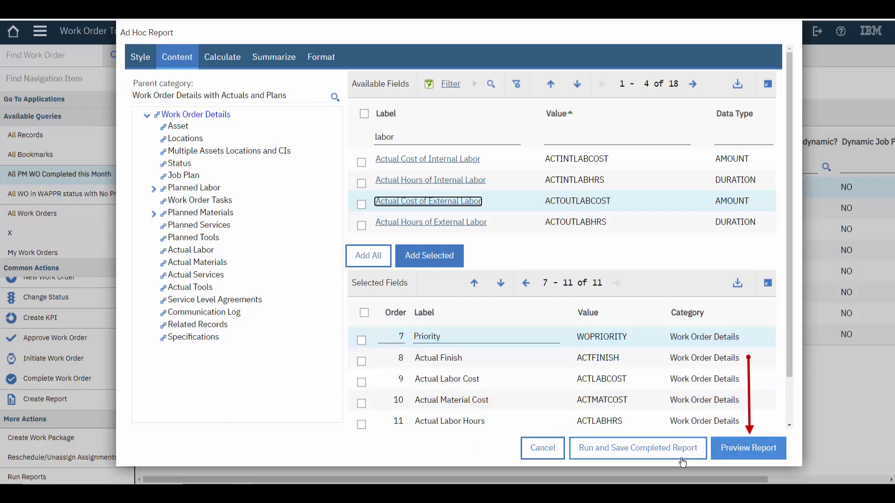
pyautogui.click(746, 456)
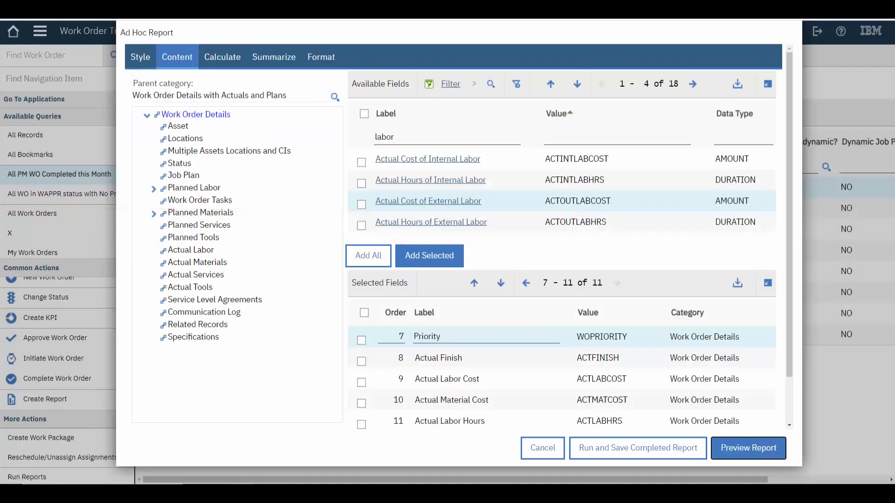
# Step: Reorder the selected fields with Actual Finish as 7, Actual Labor Hours as 8 and Priority as 11, and preview the report again
pyautogui.click(526, 283)
pyautogui.scroll(-2, 540, 338)
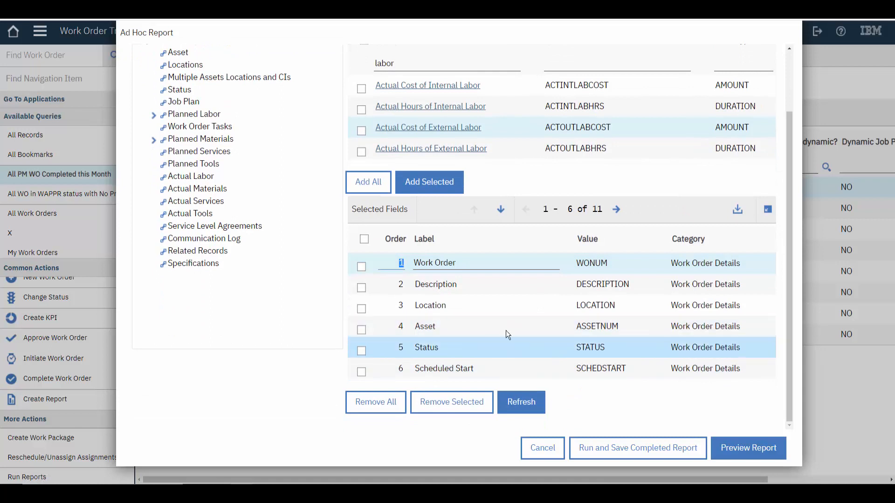
pyautogui.click(616, 210)
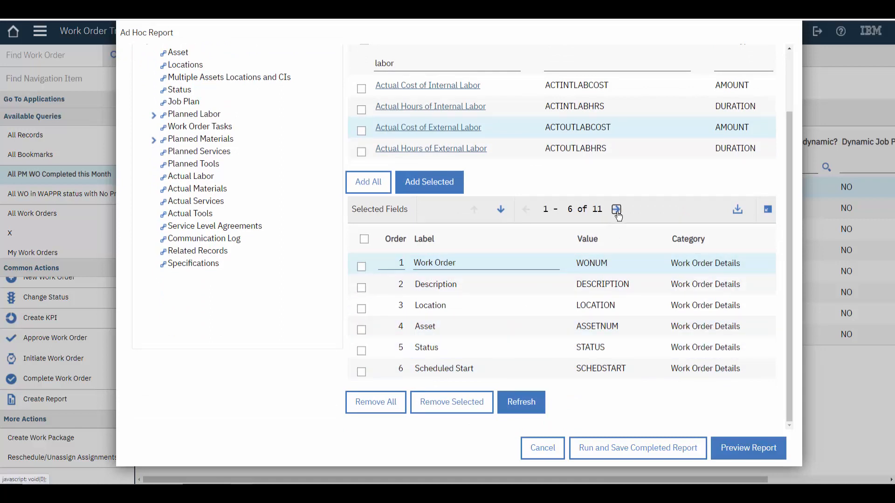
pyautogui.write('7')
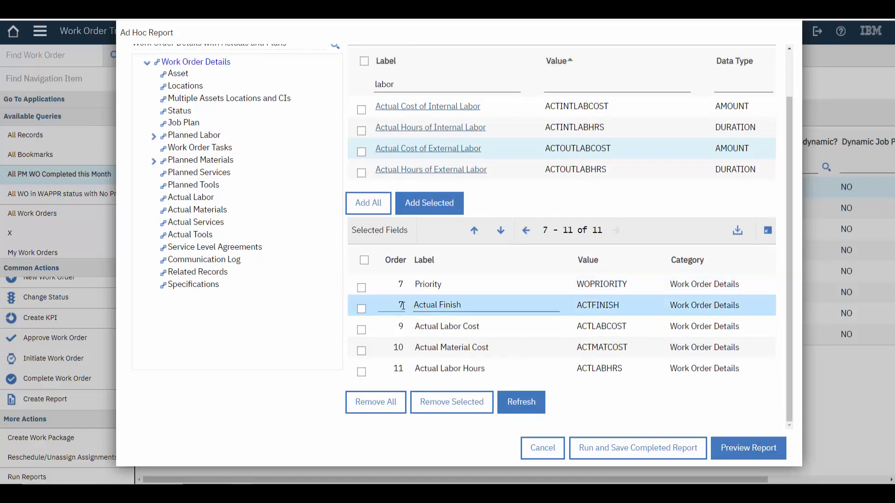
pyautogui.click(402, 368)
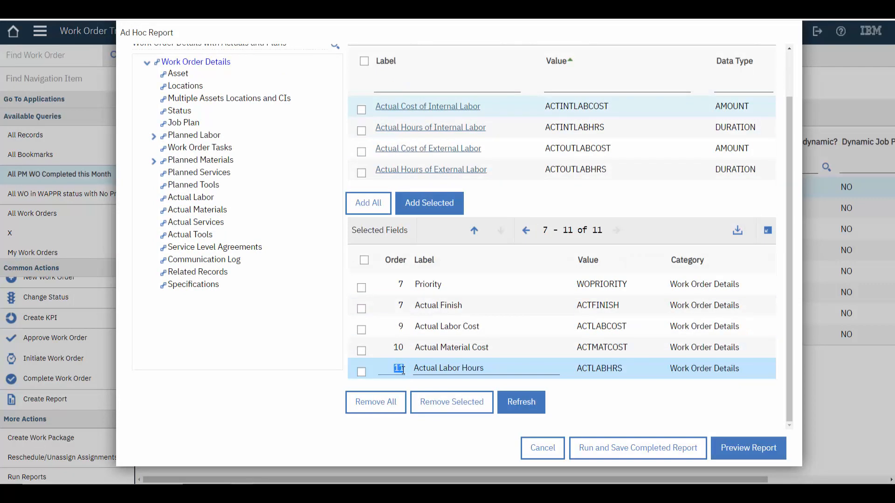
pyautogui.write('8')
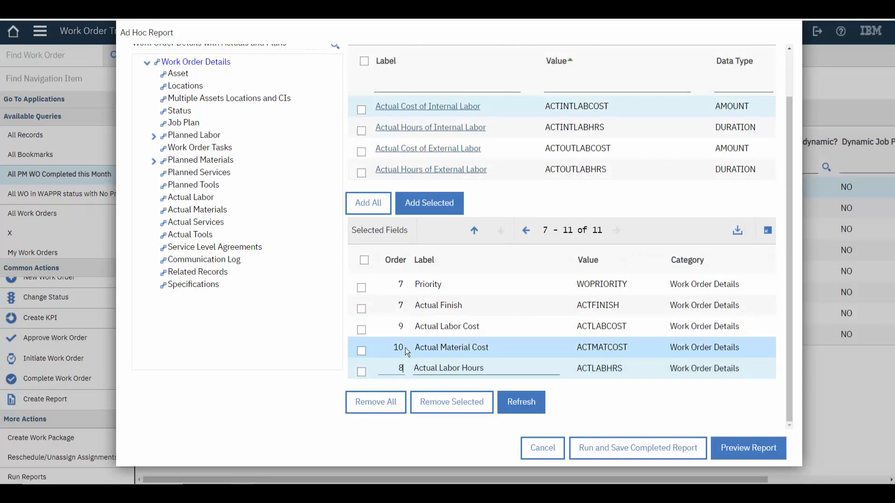
pyautogui.click(403, 285)
pyautogui.doubleClick(404, 285)
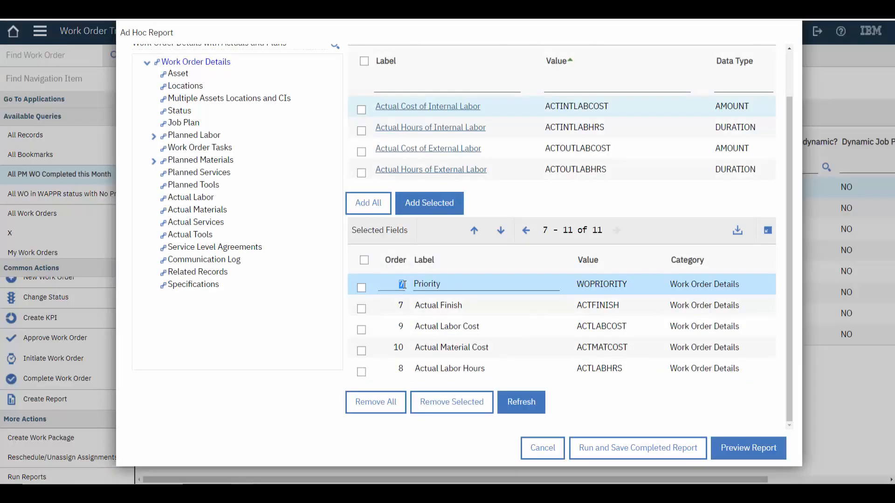
pyautogui.write('11')
pyautogui.click(521, 402)
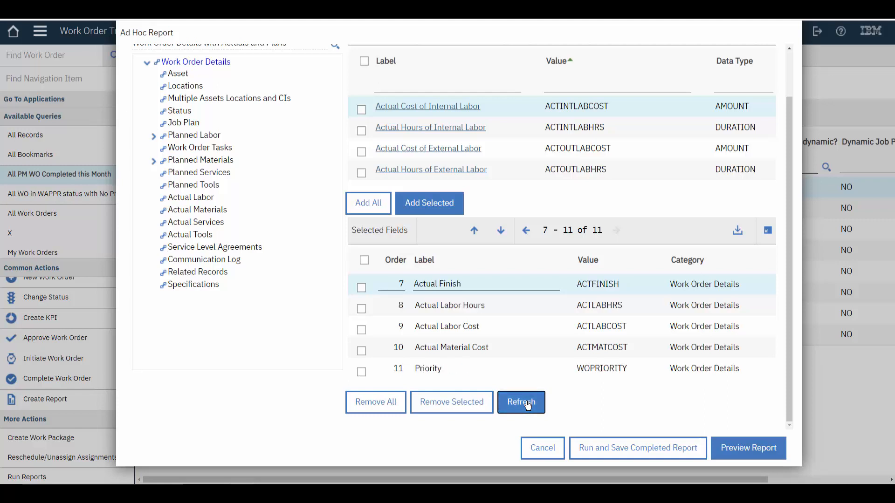
pyautogui.click(526, 232)
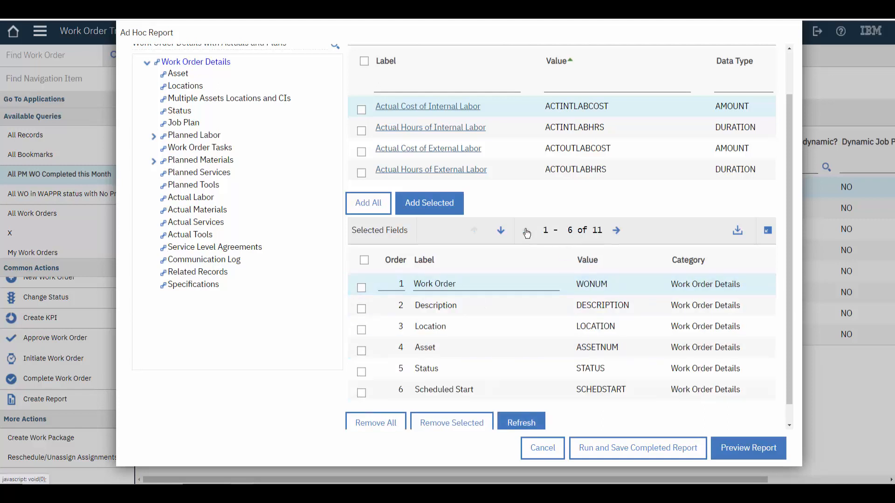
pyautogui.click(735, 449)
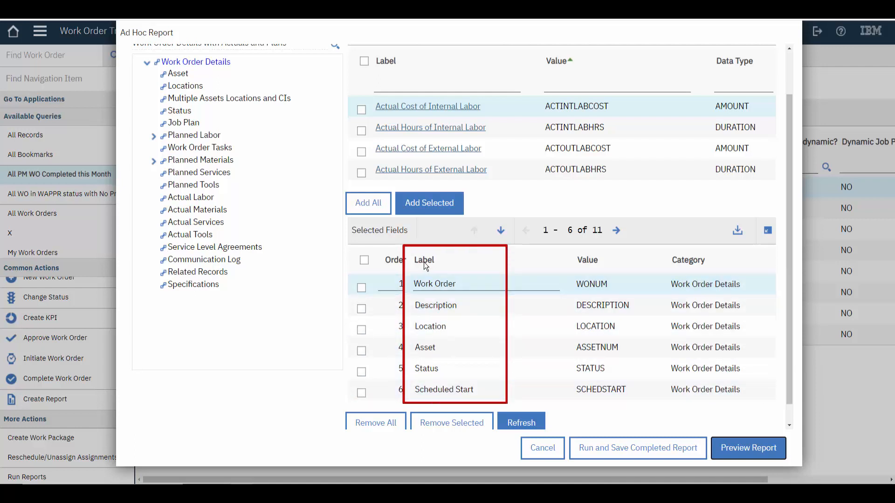
# Step: Relabel the selected Work Order field as WO# and the Asset field as Asset#
pyautogui.click(456, 283)
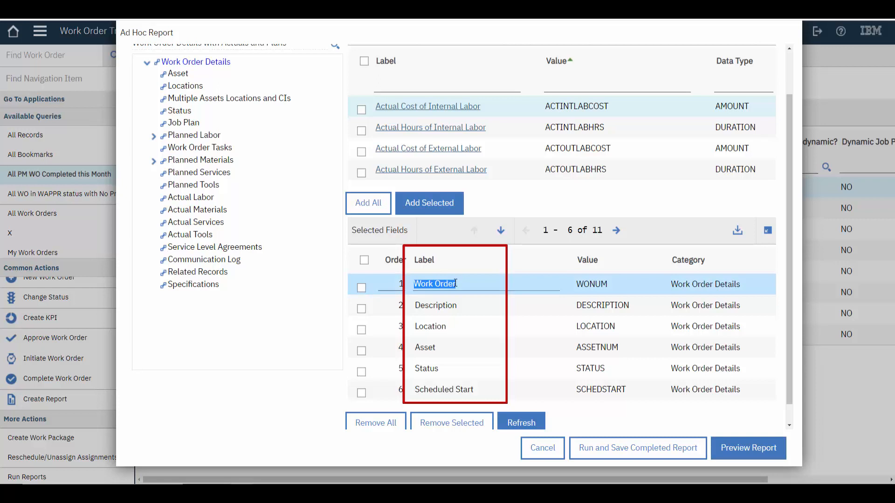
pyautogui.write('WO#')
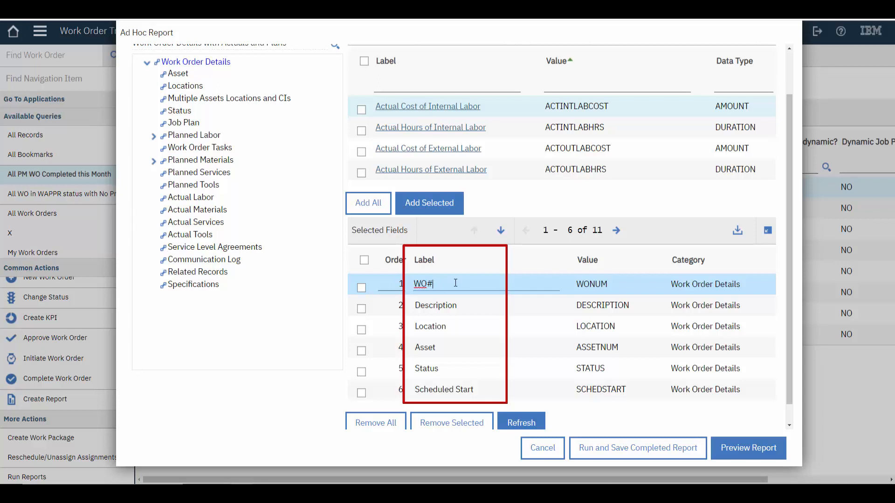
pyautogui.click(446, 349)
pyautogui.click(452, 344)
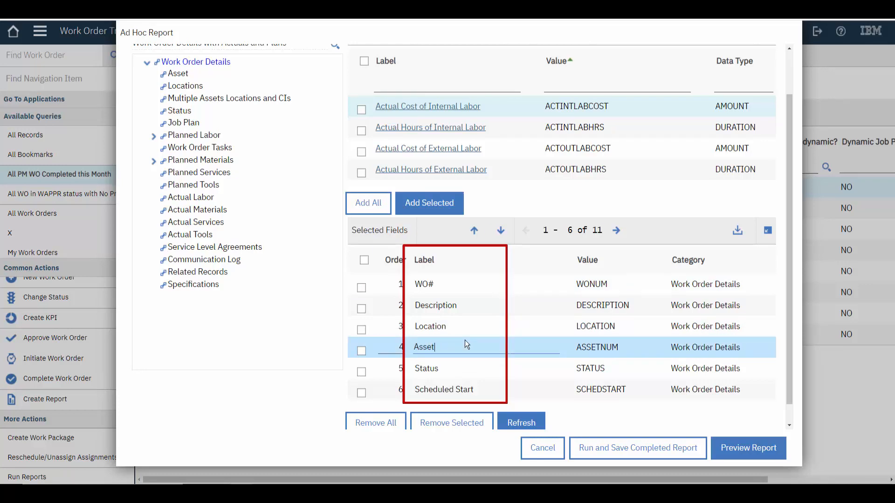
pyautogui.write('#')
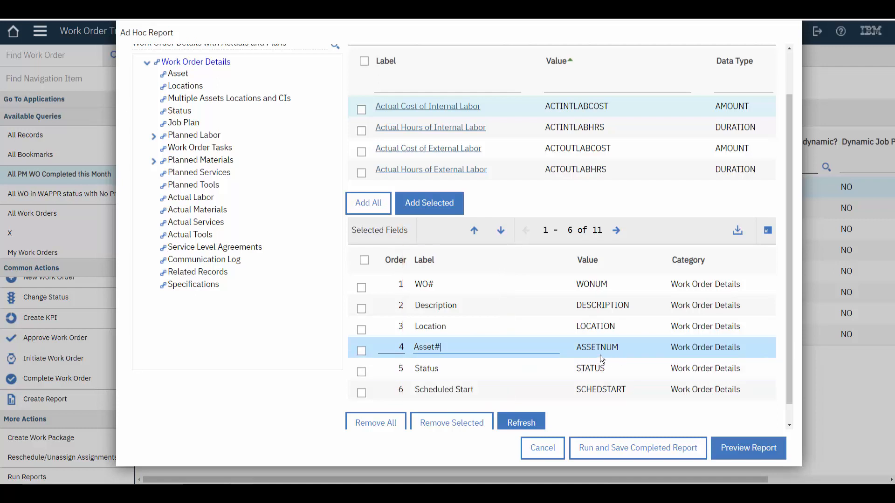
# Step: Relabel the Scheduled Start field as Scheduled Start Date and preview the report
pyautogui.click(525, 388)
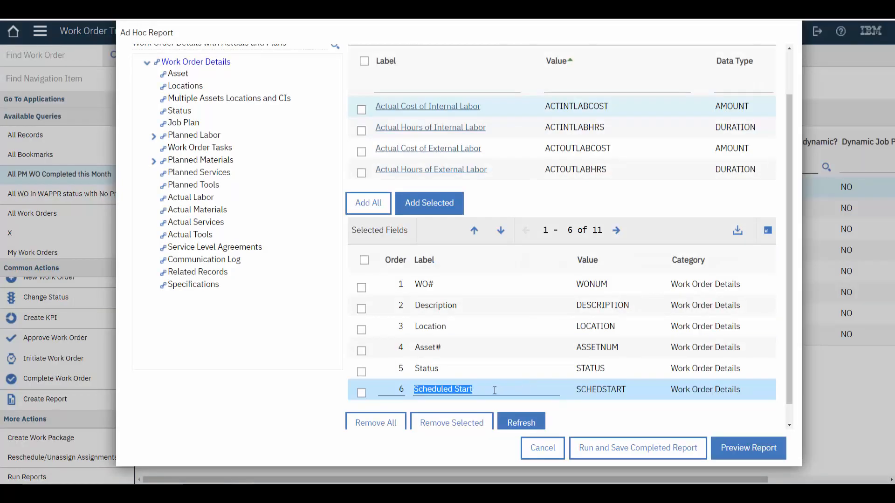
pyautogui.click(478, 389)
pyautogui.write('Date')
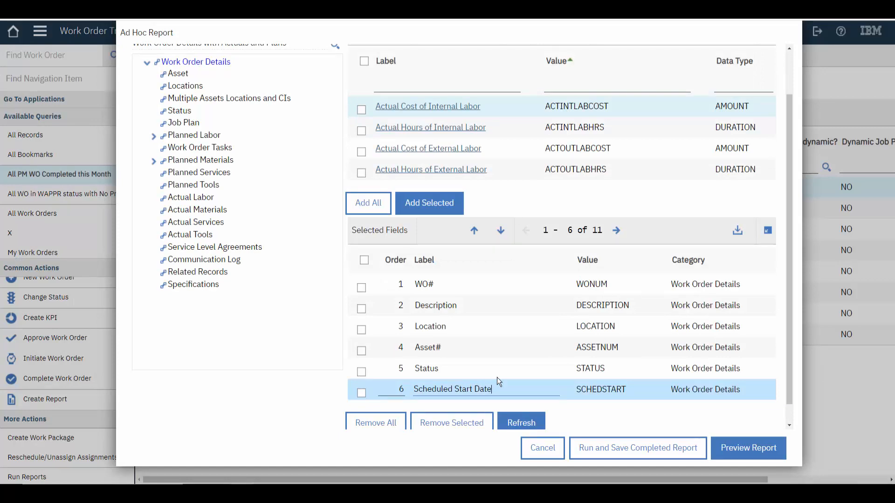
pyautogui.click(741, 446)
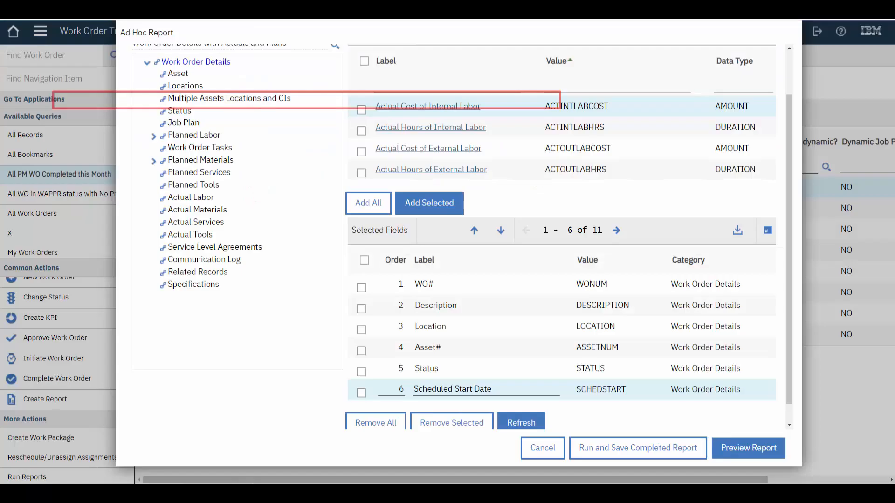
# Step: Group the report by the Work Order Details field Priority and preview the grouped report
pyautogui.scroll(1, 231, 76)
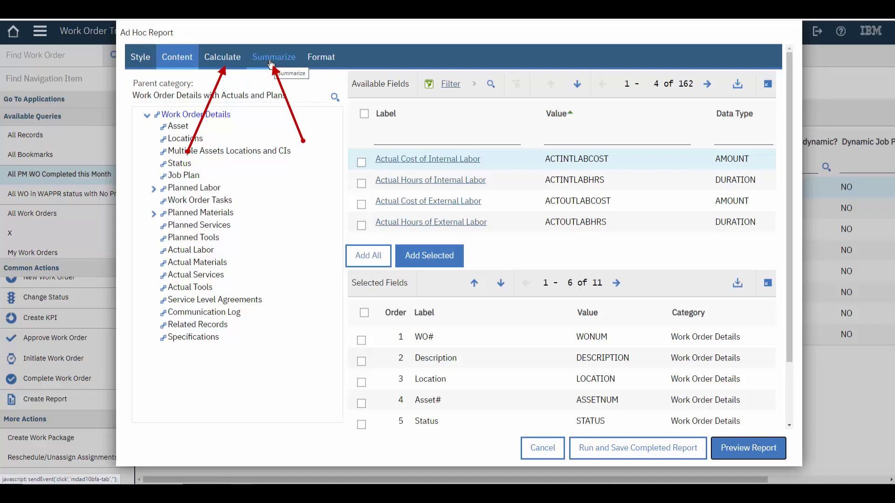
pyautogui.click(315, 60)
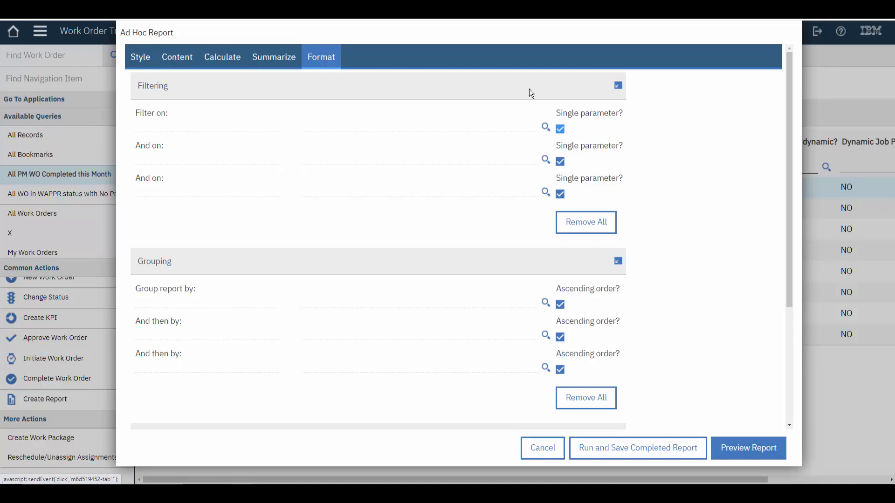
pyautogui.moveTo(786, 97); pyautogui.dragTo(778, 132)
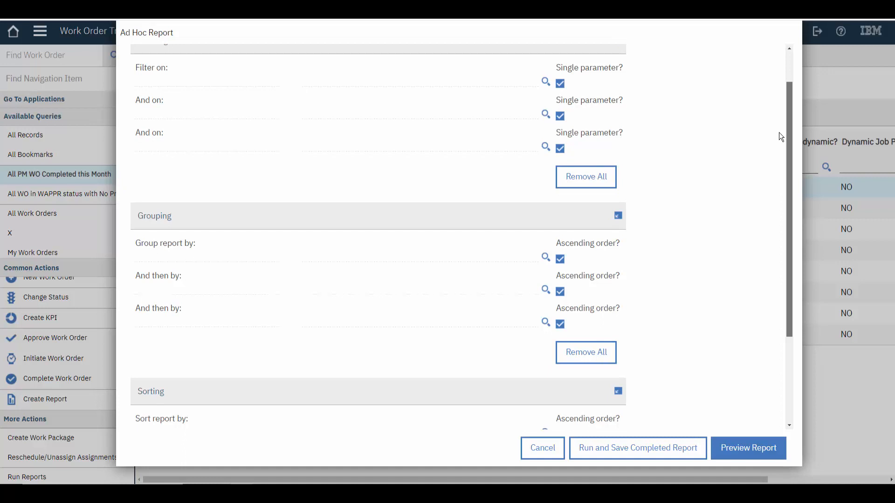
pyautogui.moveTo(779, 132); pyautogui.dragTo(796, 233)
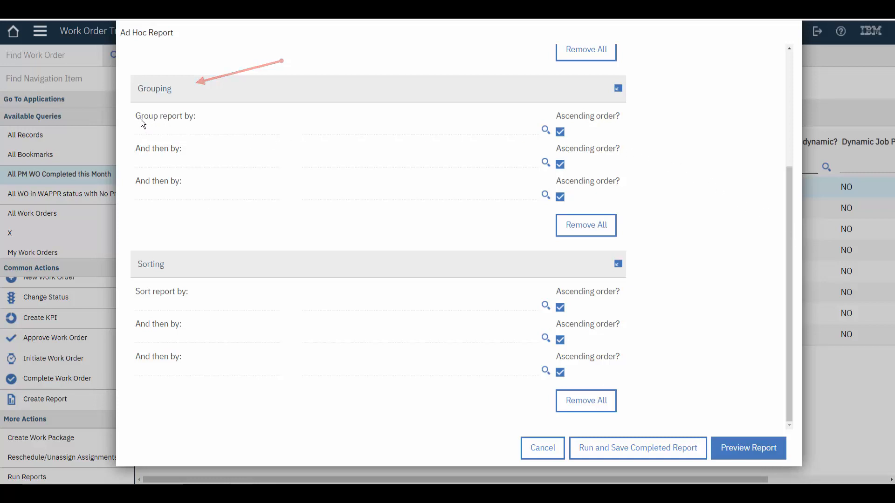
pyautogui.click(545, 130)
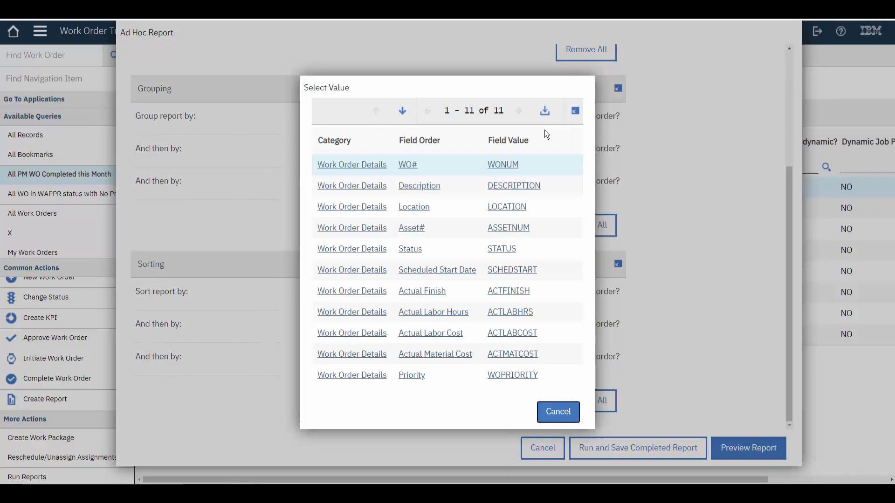
pyautogui.click(361, 376)
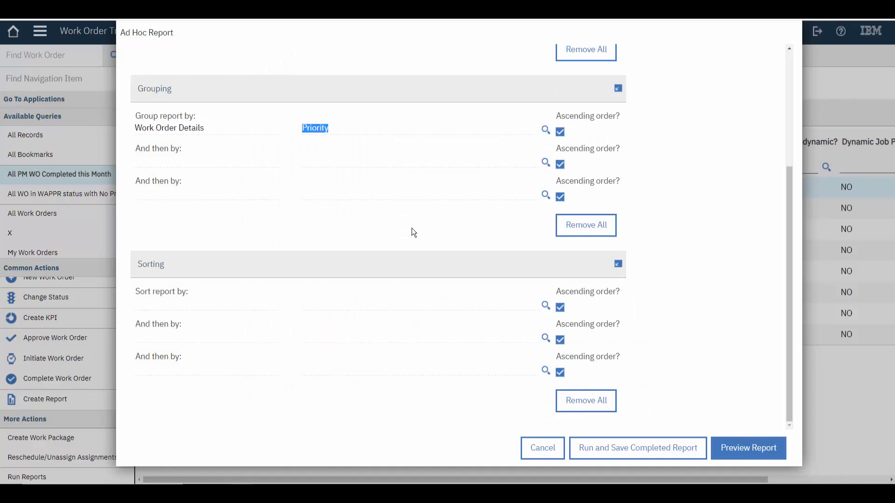
pyautogui.click(545, 130)
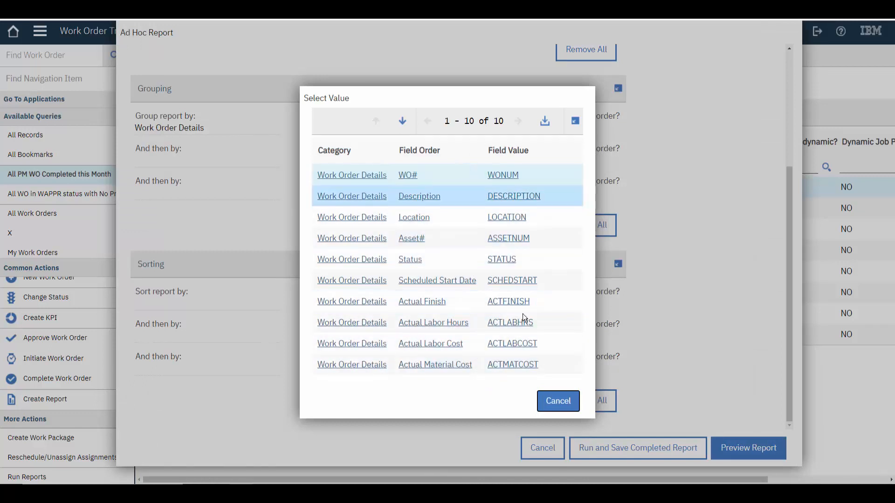
pyautogui.click(558, 401)
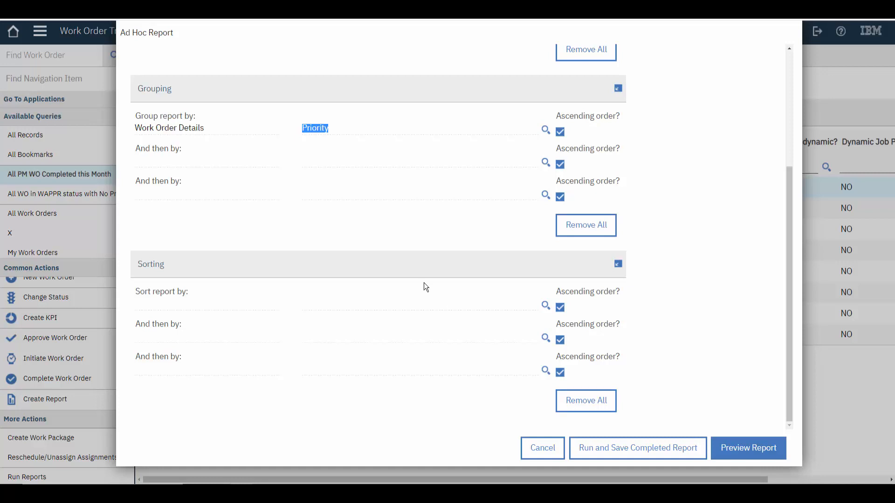
pyautogui.click(738, 453)
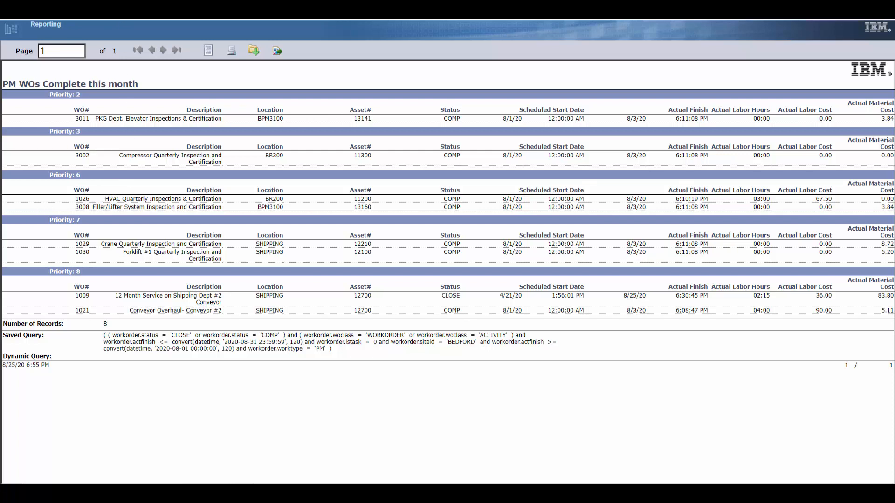
# Step: Close the preview, switch the Priority grouping to descending order, and preview the report again
pyautogui.hotkey('ctrl', 'w')
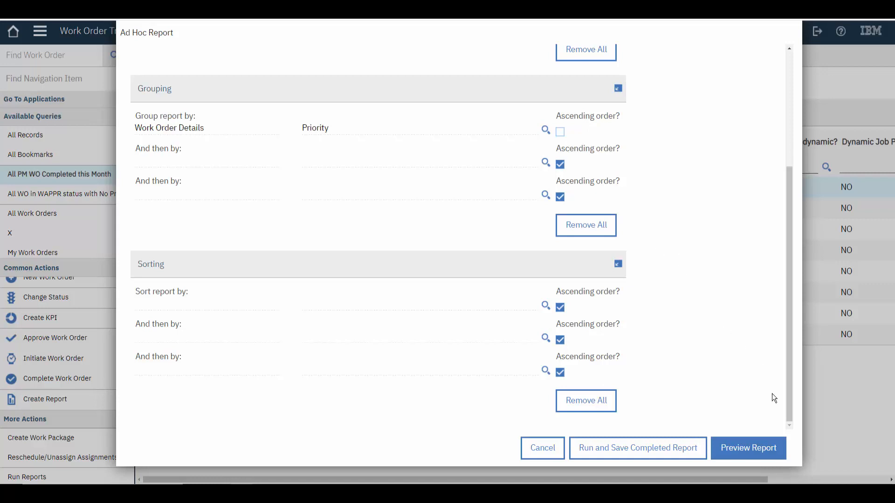
pyautogui.click(759, 452)
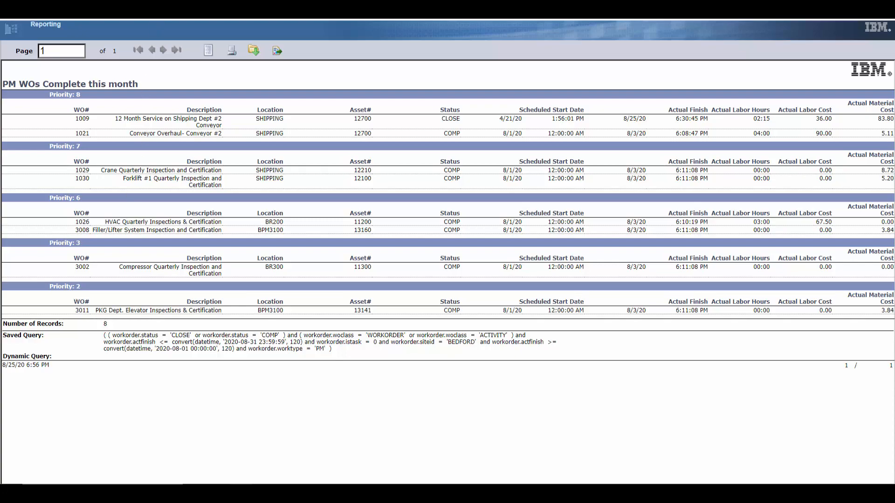
pyautogui.hotkey('ctrl', 'w')
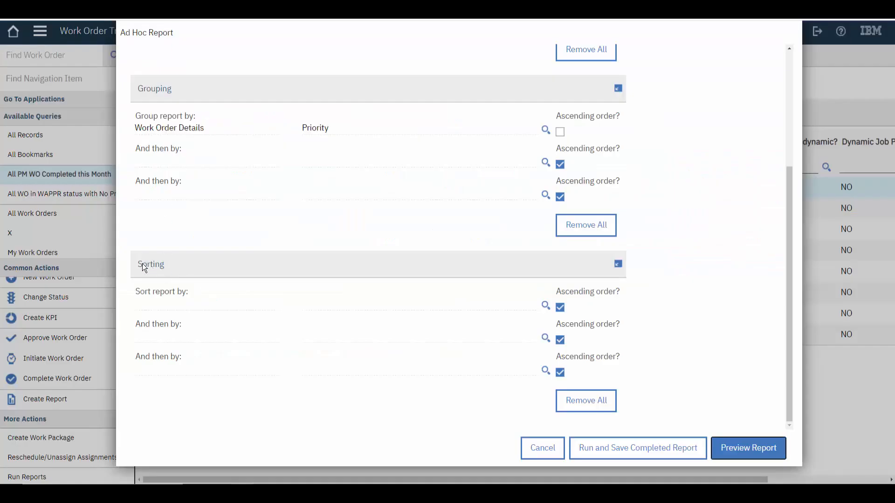
# Step: Sort the report by Actual Finish in ascending order and preview it
pyautogui.click(546, 307)
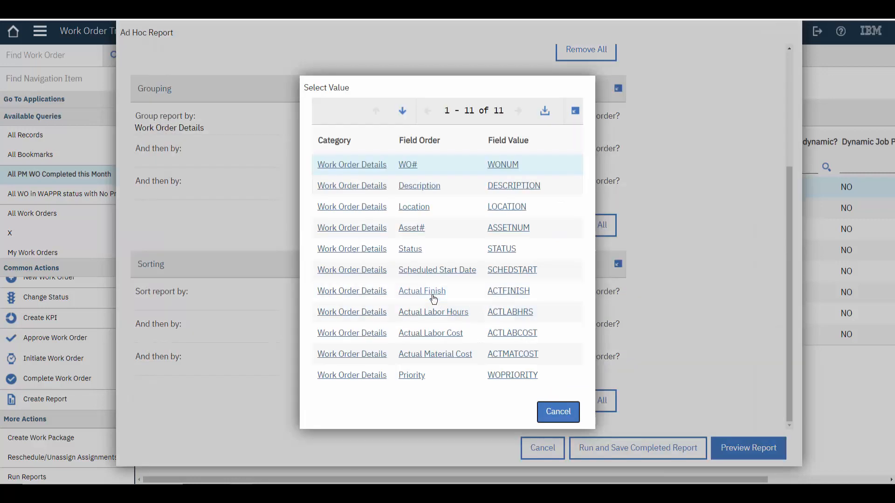
pyautogui.click(422, 292)
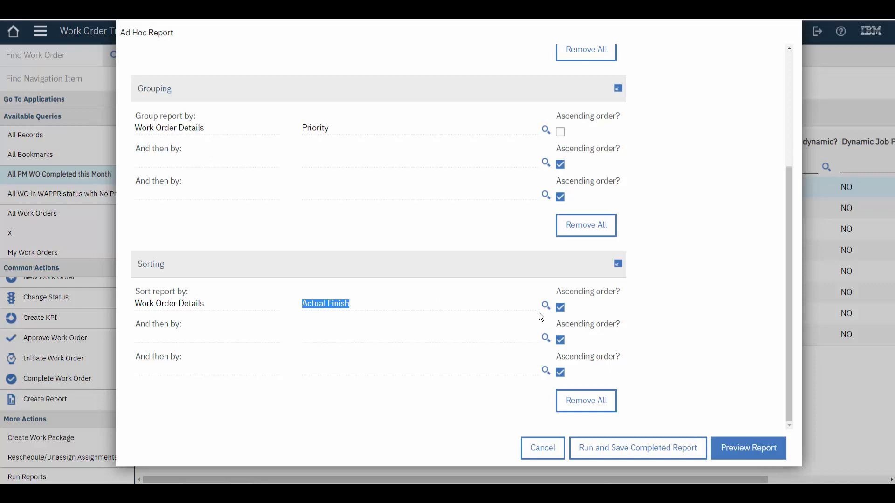
pyautogui.click(727, 451)
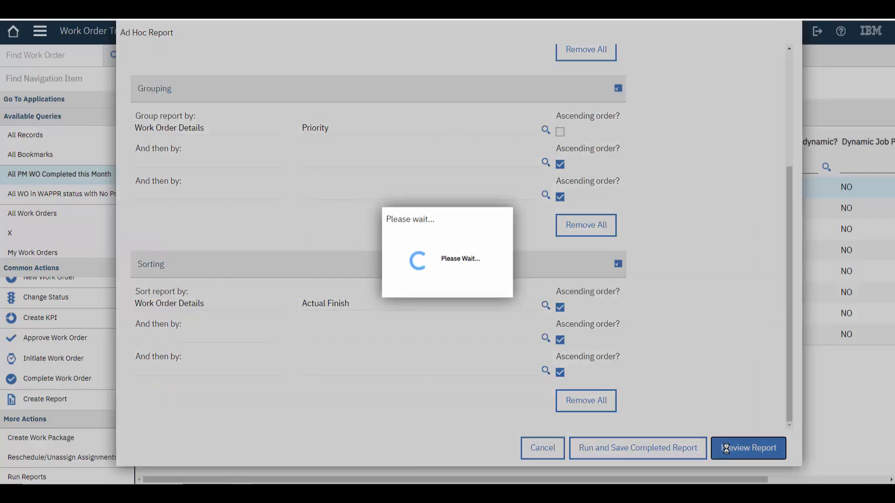
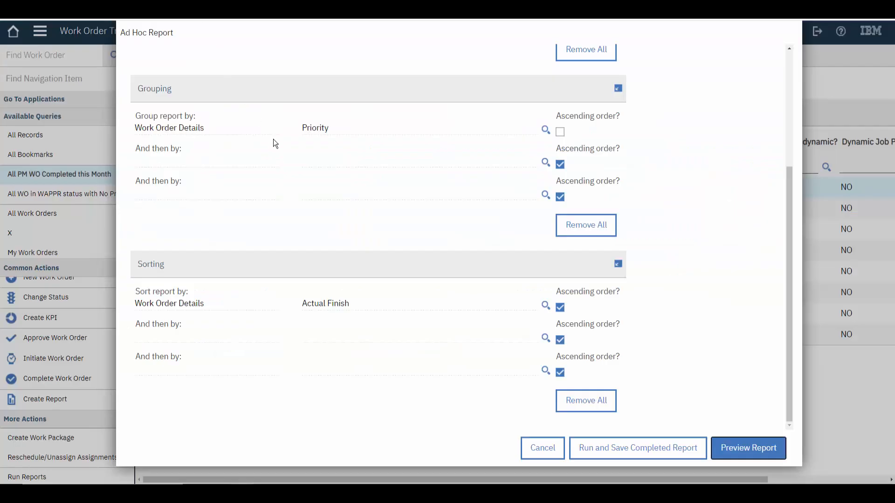
# Step: Add a single-parameter filter on Actual Labor Hours, and run and save the completed report
pyautogui.scroll(3, 398, 196)
pyautogui.scroll(2, 399, 196)
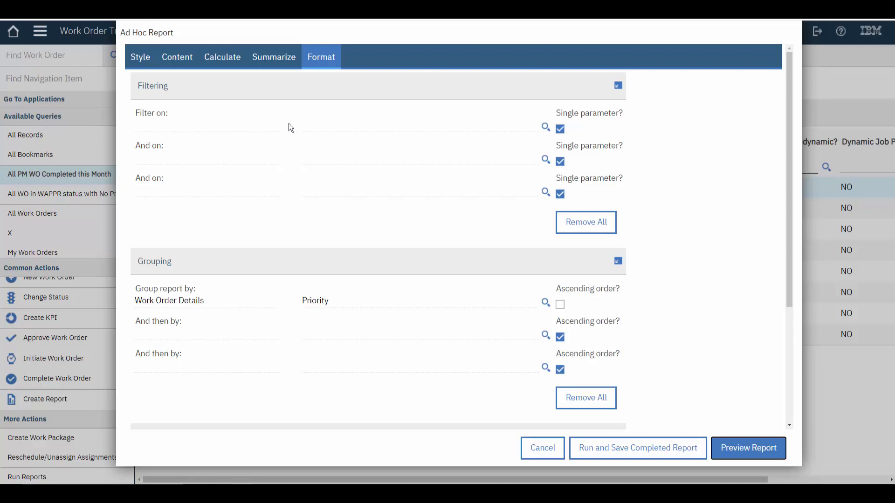
pyautogui.click(545, 128)
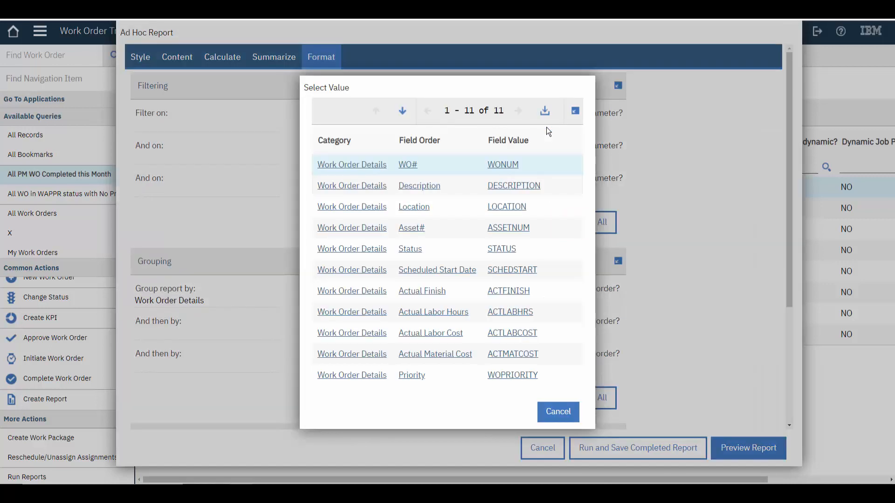
pyautogui.click(450, 312)
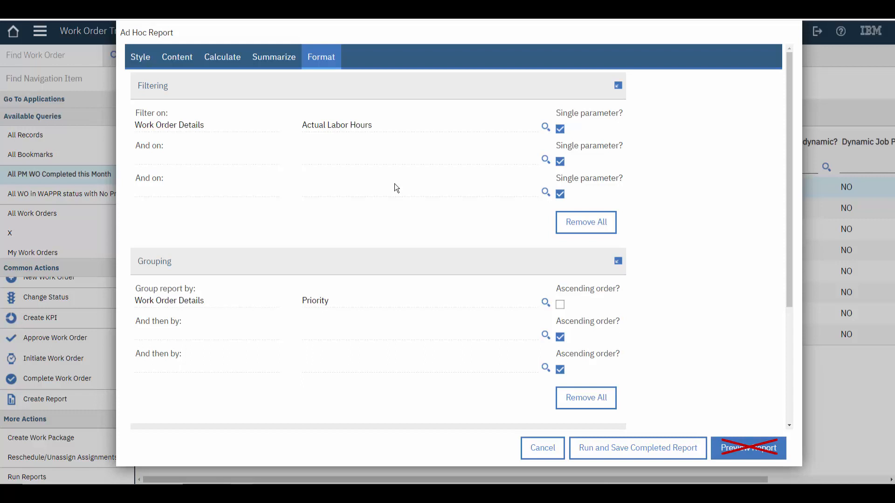
pyautogui.click(624, 451)
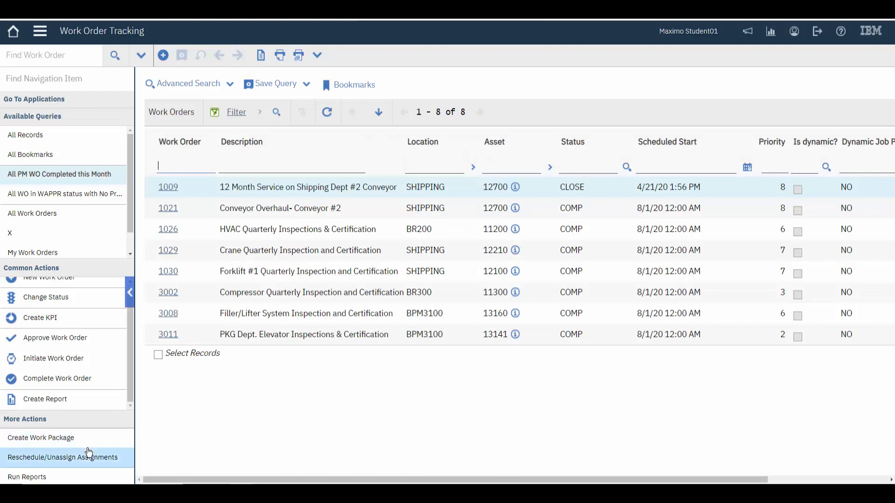
# Step: Run the saved report PM WOs Complete this month immediately with Actual Labor Hours set to 0, and close the output
pyautogui.click(26, 477)
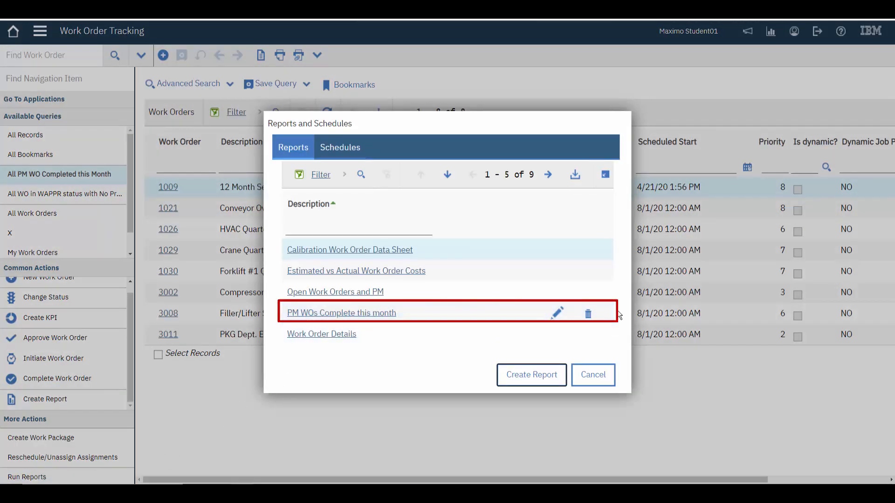
pyautogui.click(339, 319)
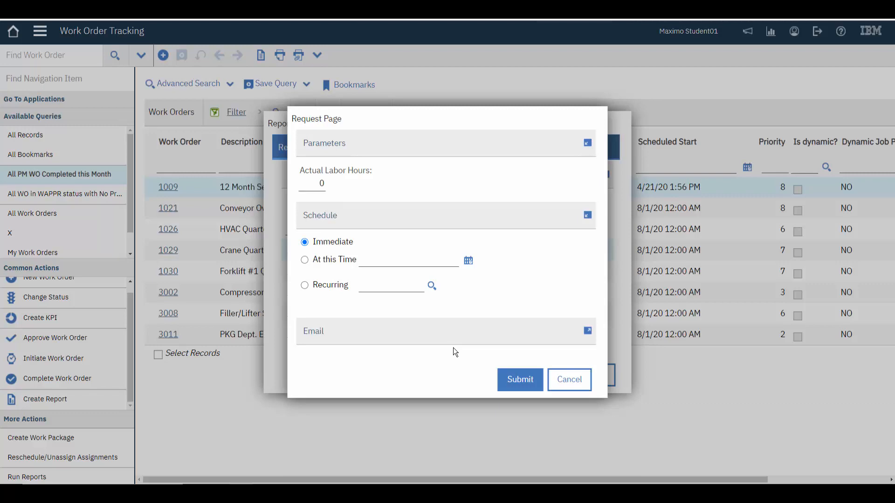
pyautogui.click(517, 379)
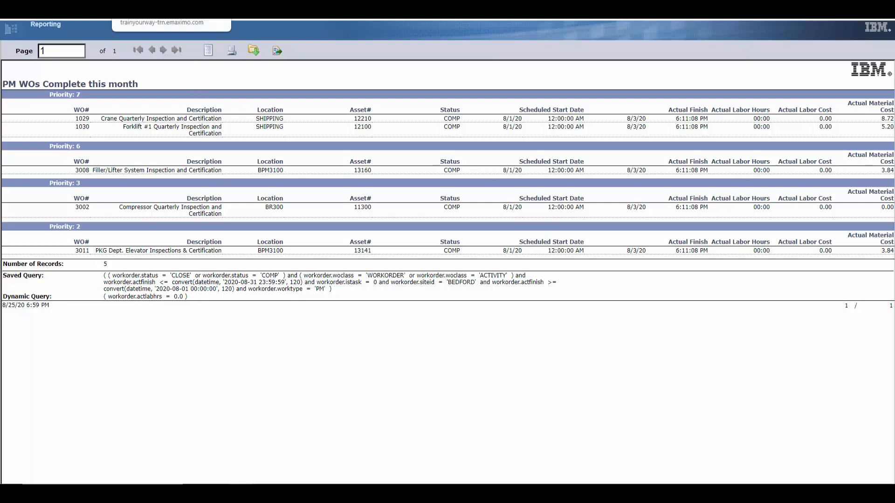
pyautogui.hotkey('ctrl', 'w')
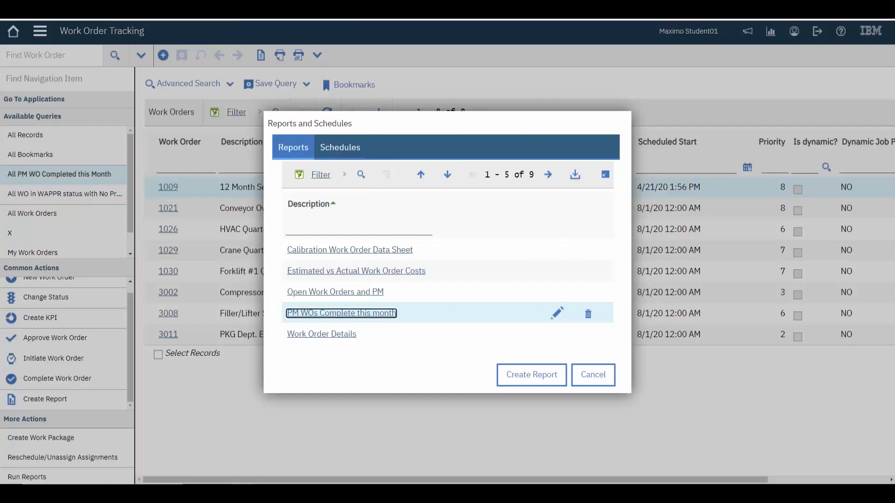
# Step: Mark the report PM WOs Complete this month for deletion and undo the deletion
pyautogui.click(588, 316)
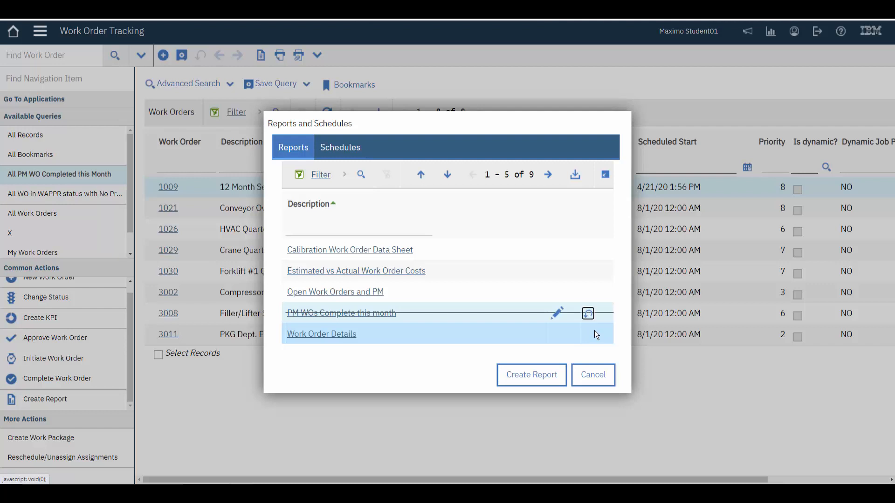
pyautogui.click(588, 315)
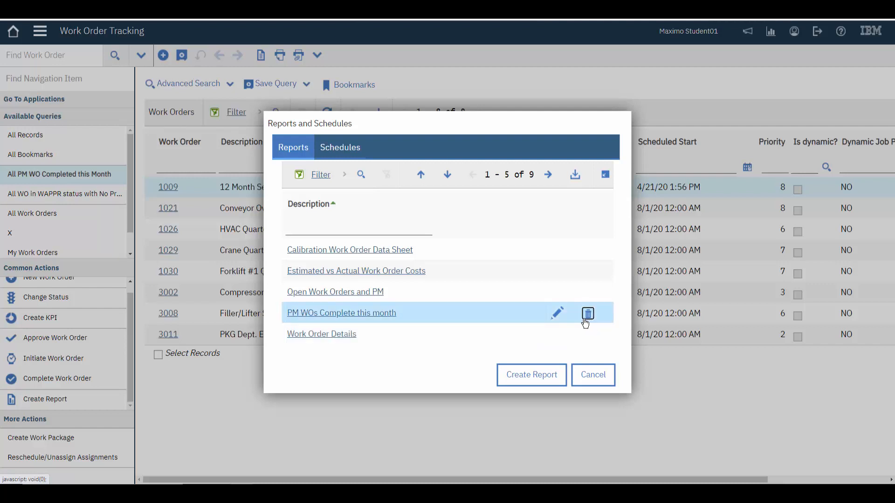
# Step: Edit the saved report PM WOs Complete this month, adding Scheduled Start Date as the second sort field in ascending order
pyautogui.click(558, 315)
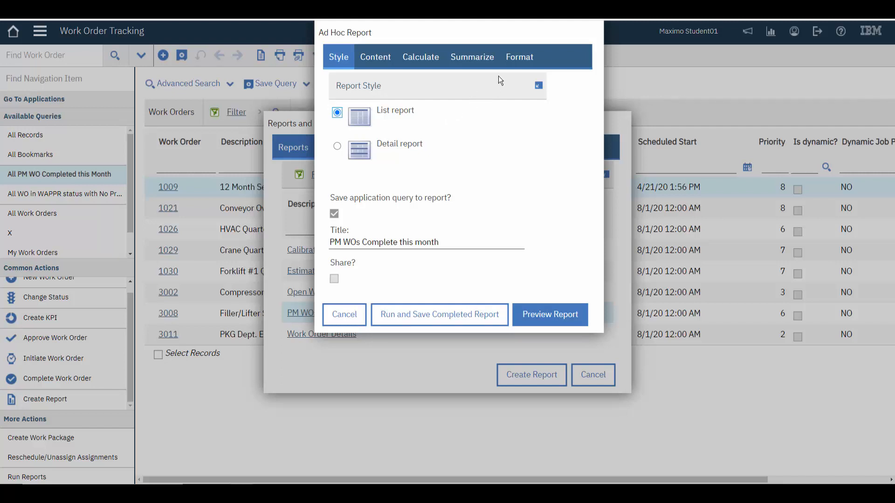
pyautogui.click(519, 57)
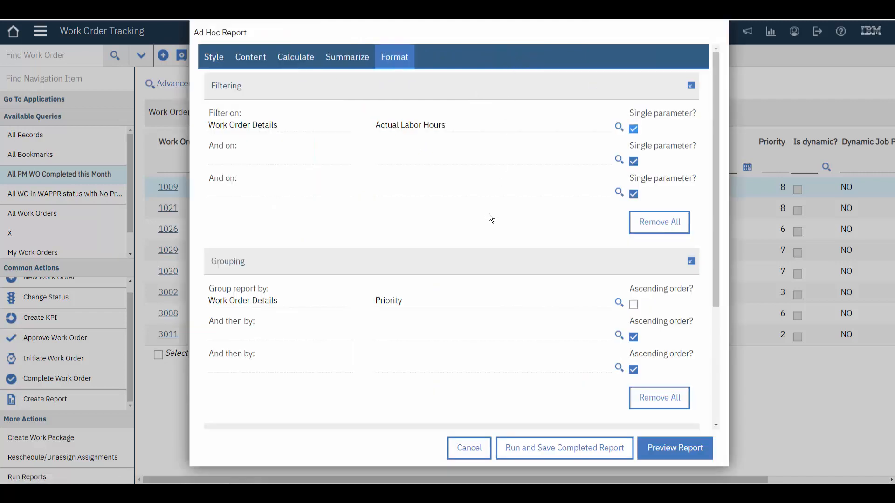
pyautogui.scroll(-2, 488, 213)
pyautogui.scroll(2, 484, 211)
pyautogui.scroll(-4, 446, 397)
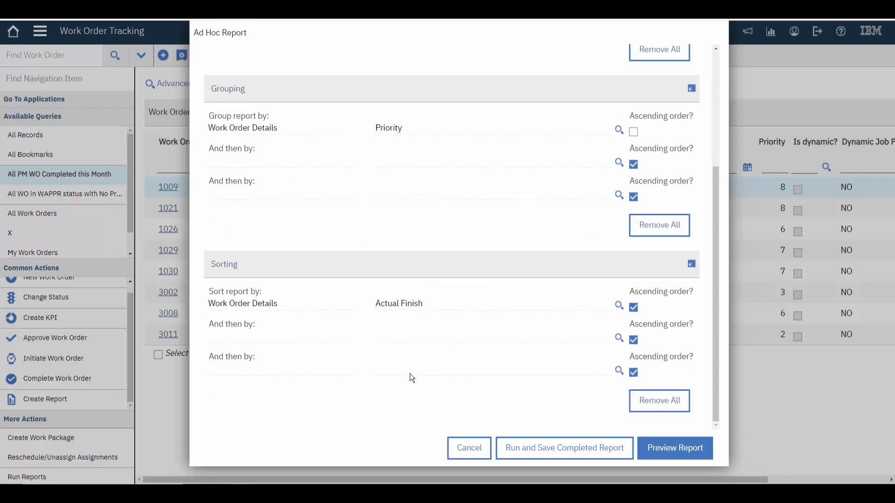
pyautogui.click(619, 337)
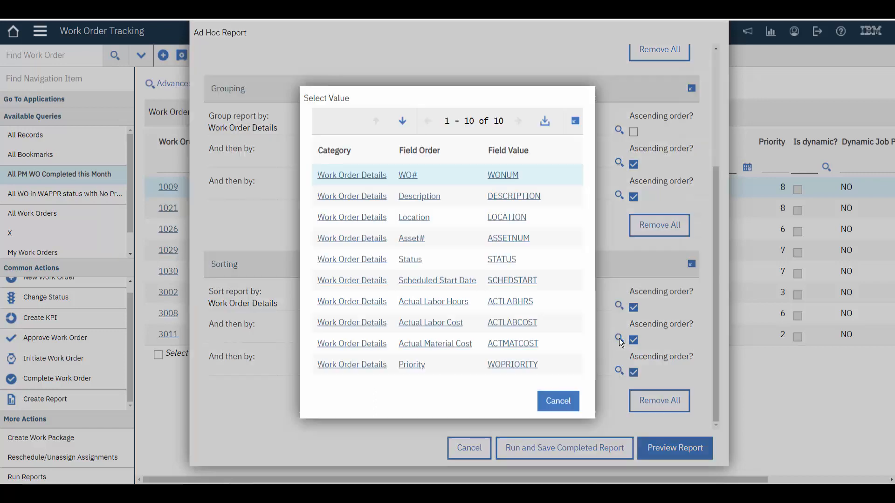
pyautogui.click(451, 281)
pyautogui.scroll(4, 516, 251)
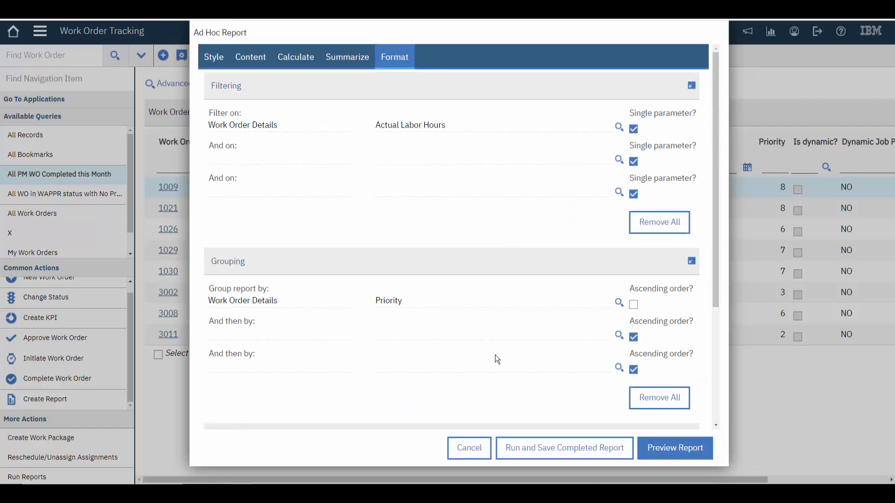
# Step: Retitle the report PM WOs Complete this month (2020), then run it and save it as a new report
pyautogui.click(215, 60)
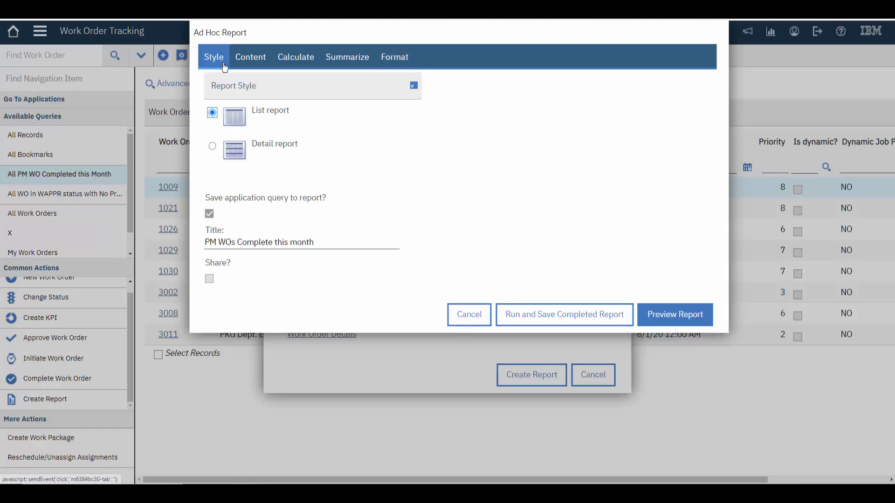
pyautogui.click(327, 243)
pyautogui.write('(')
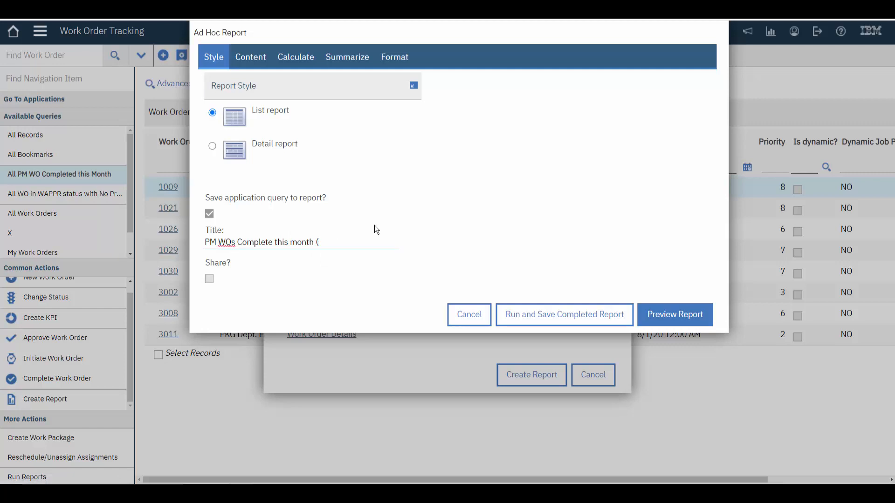
pyautogui.write('2020)')
pyautogui.click(566, 317)
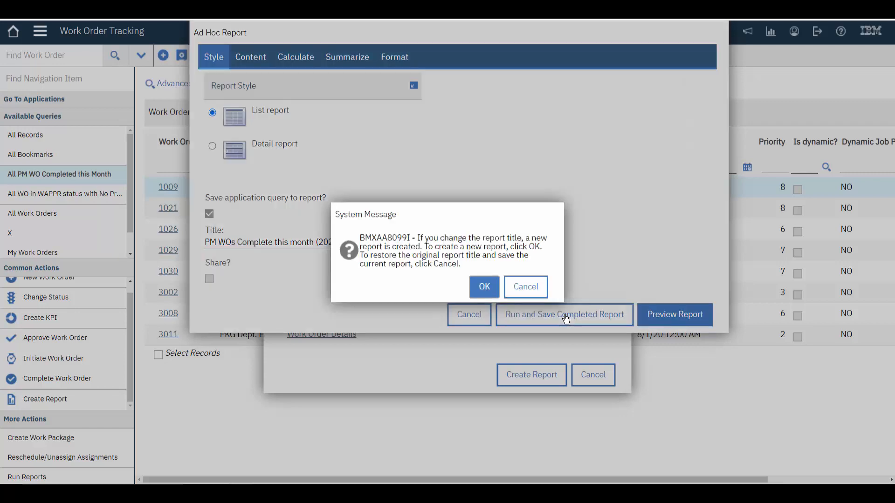
pyautogui.click(485, 289)
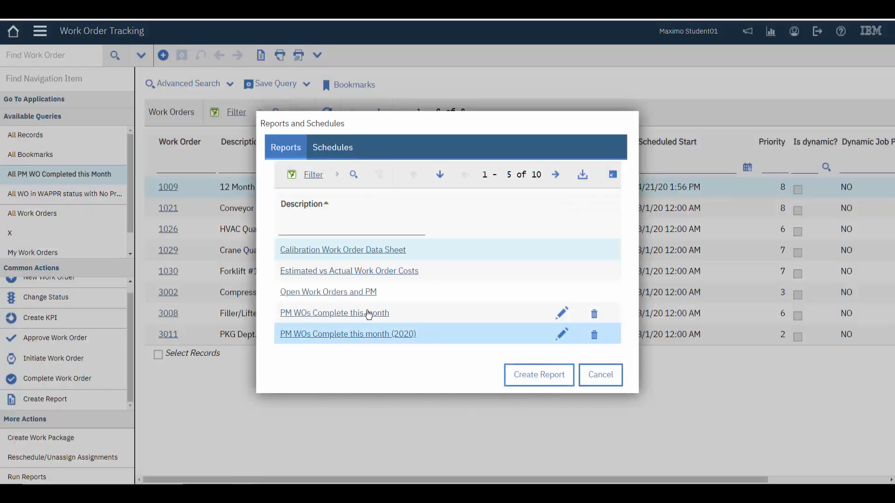
# Step: Delete the original report PM WOs Complete this month and close the list of reports
pyautogui.click(594, 314)
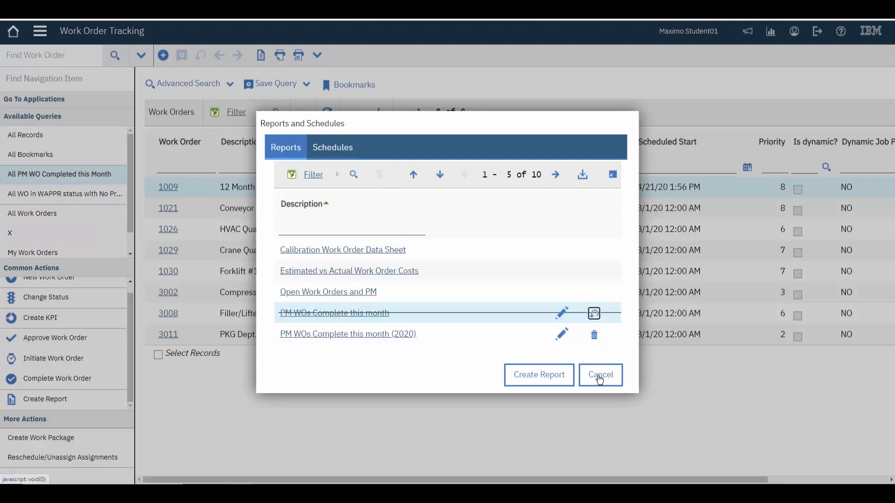
pyautogui.click(600, 378)
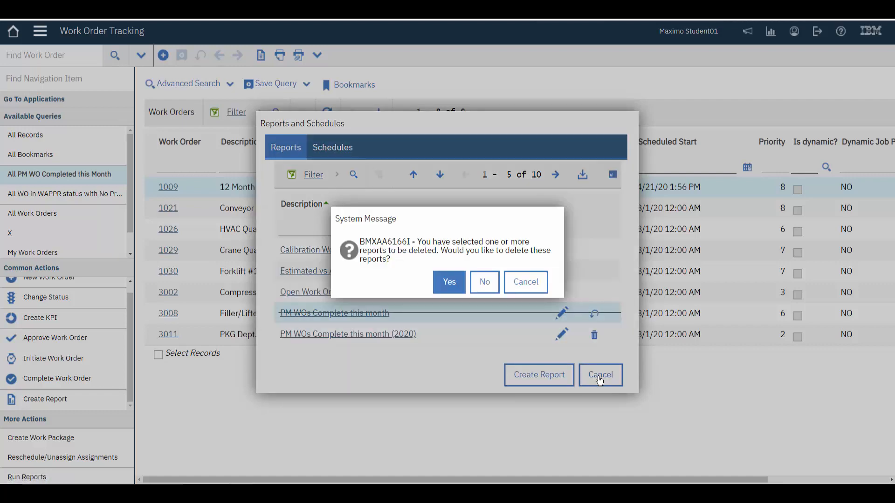
pyautogui.click(448, 282)
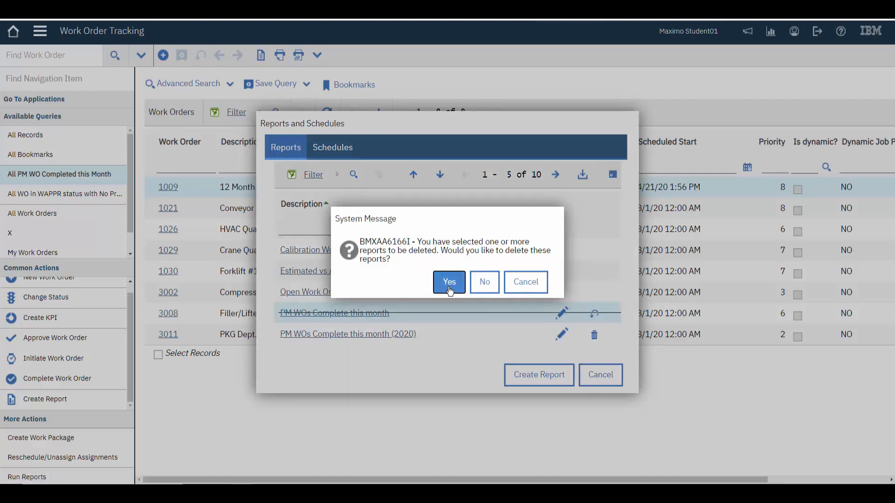